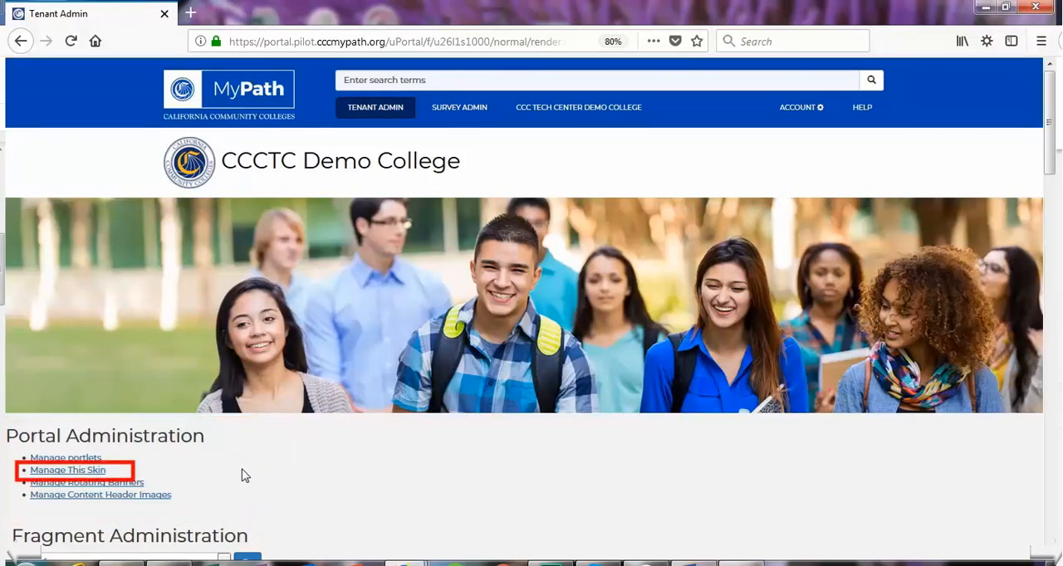
# - Open the skin management settings and pick a dark yellow, #B3A213, for the Tenant Badge Header Background Color
pyautogui.click(96, 473)
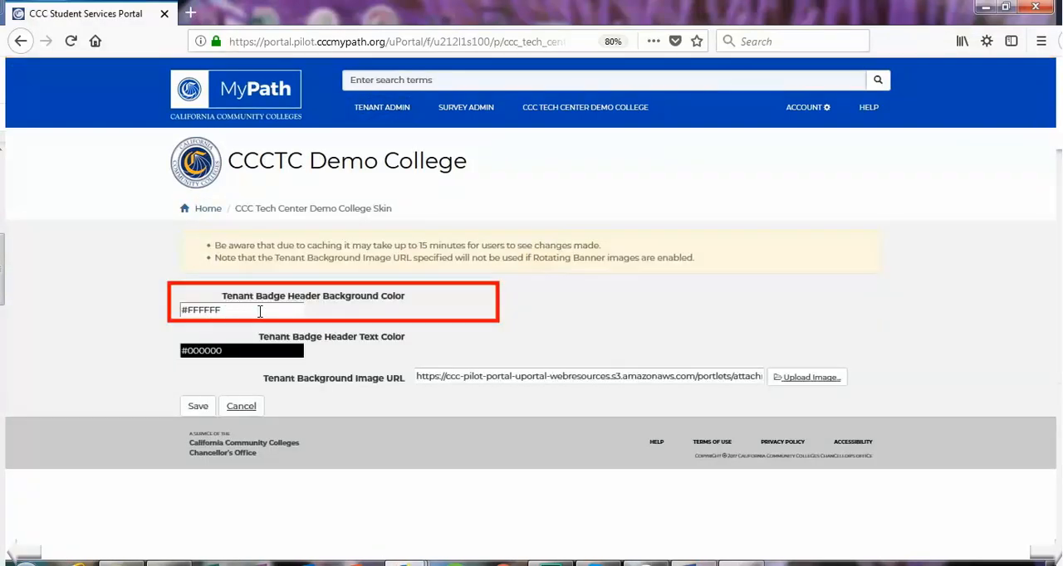
pyautogui.click(260, 312)
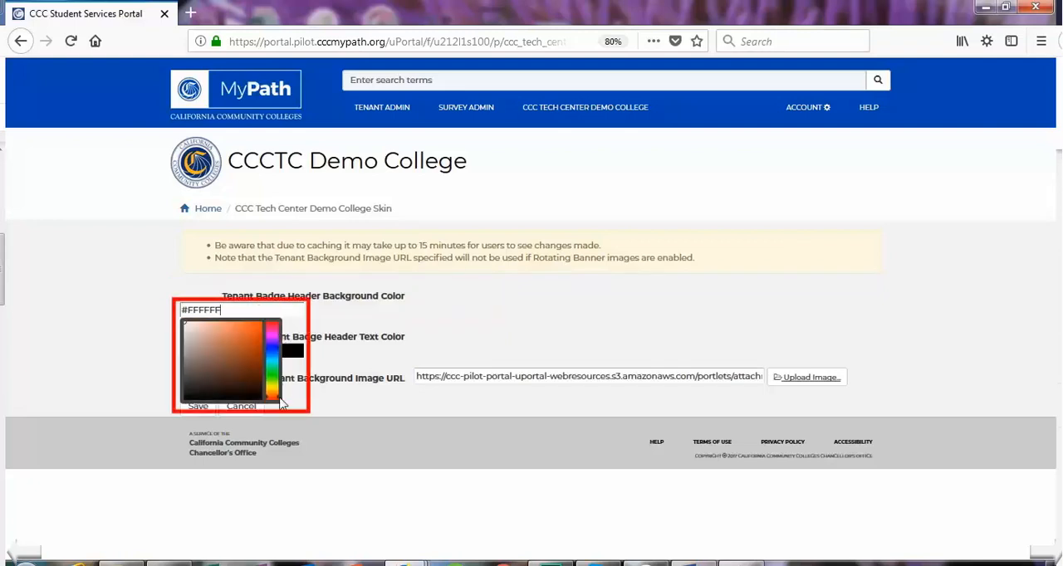
pyautogui.moveTo(278, 401)
pyautogui.mouseDown()
pyautogui.moveTo(277, 330)
pyautogui.moveTo(277, 397)
pyautogui.mouseUp()
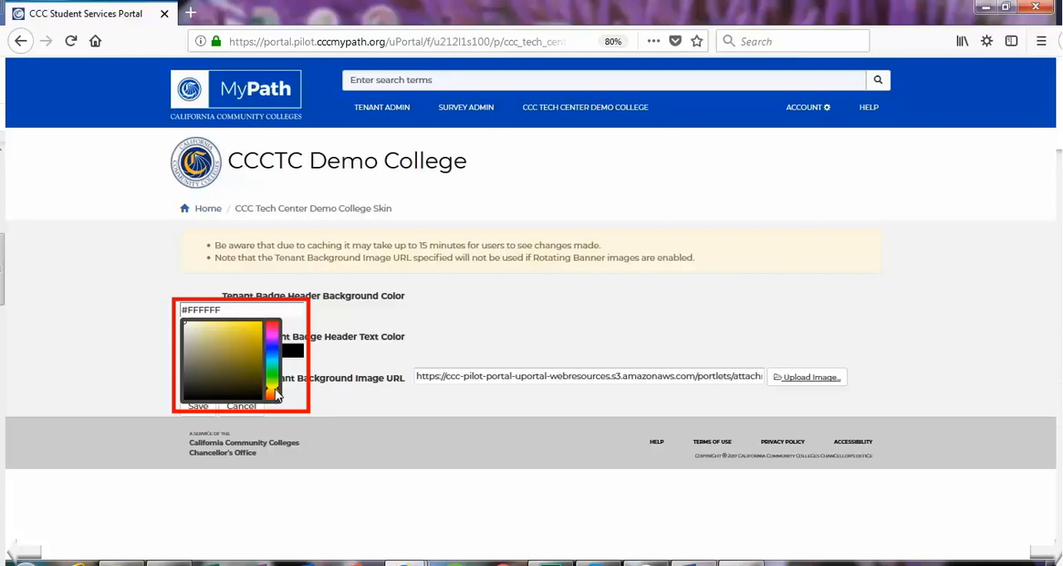
pyautogui.click(254, 345)
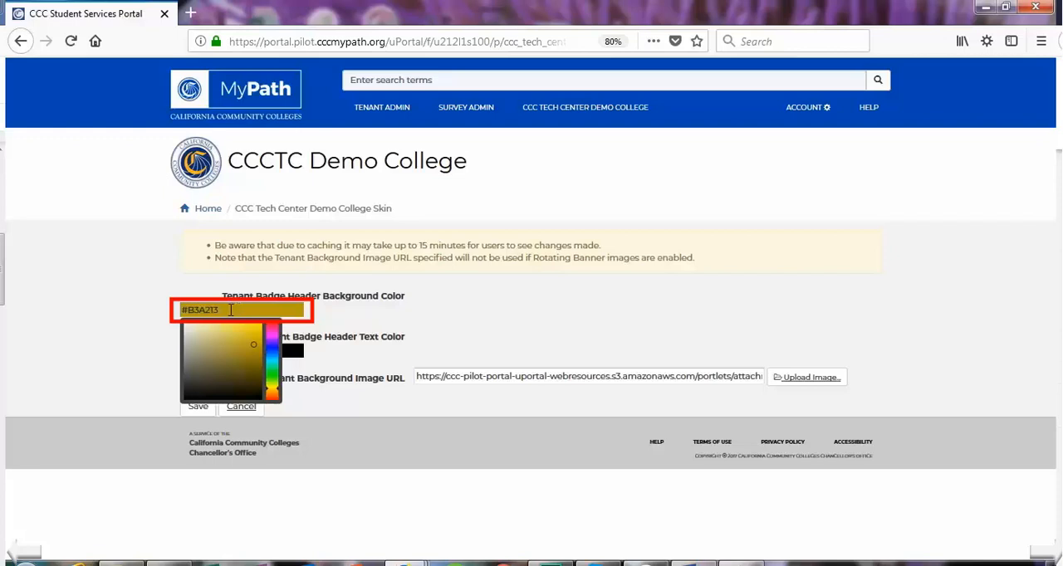
# - Replace the Tenant Badge Header Background Color with #FFC300 and save the skin
pyautogui.moveTo(213, 311); pyautogui.dragTo(172, 323)
pyautogui.write('#FFC300')
pyautogui.click(252, 312)
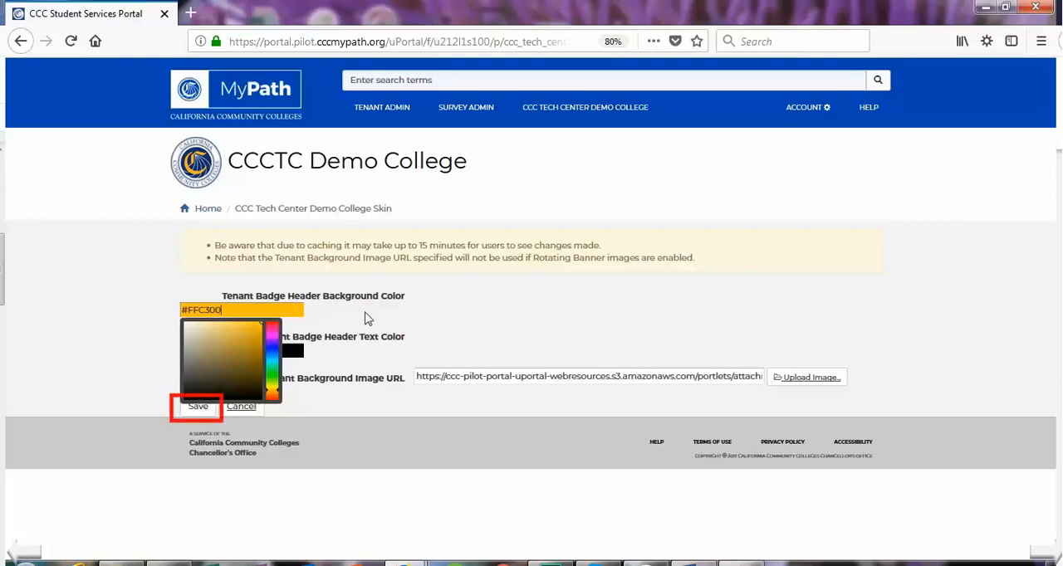
pyautogui.click(368, 318)
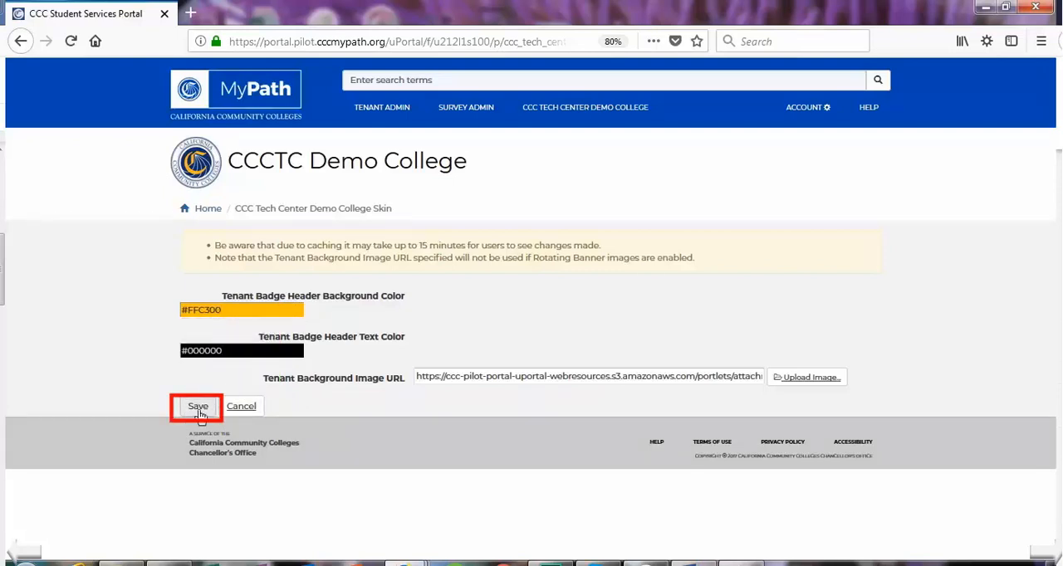
pyautogui.click(199, 408)
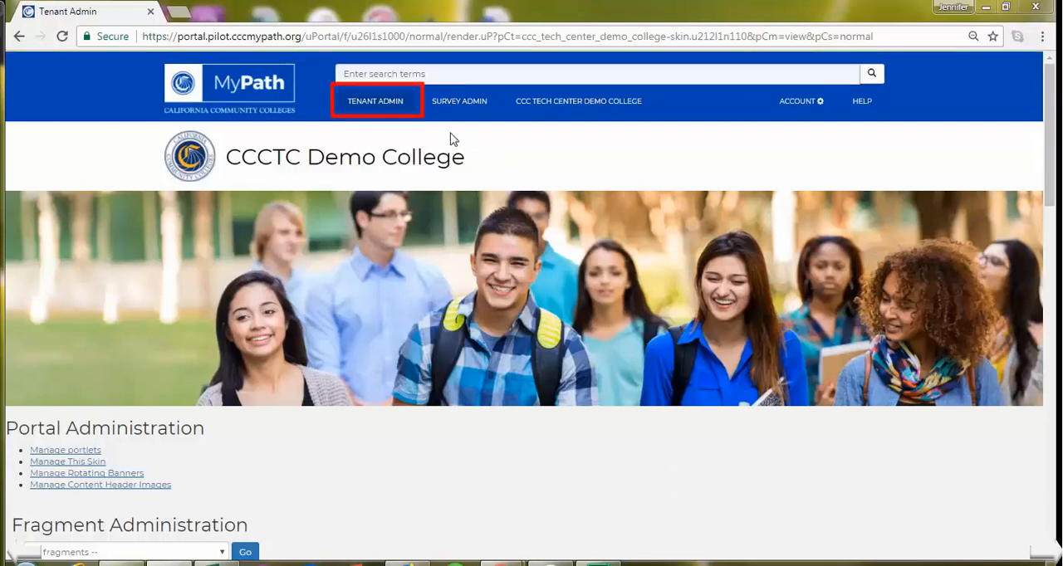
# - In the tenant's skin settings, upload Campus Life from the CCC MyPath pictures folder as the tenant background image and save the skin
pyautogui.click(390, 105)
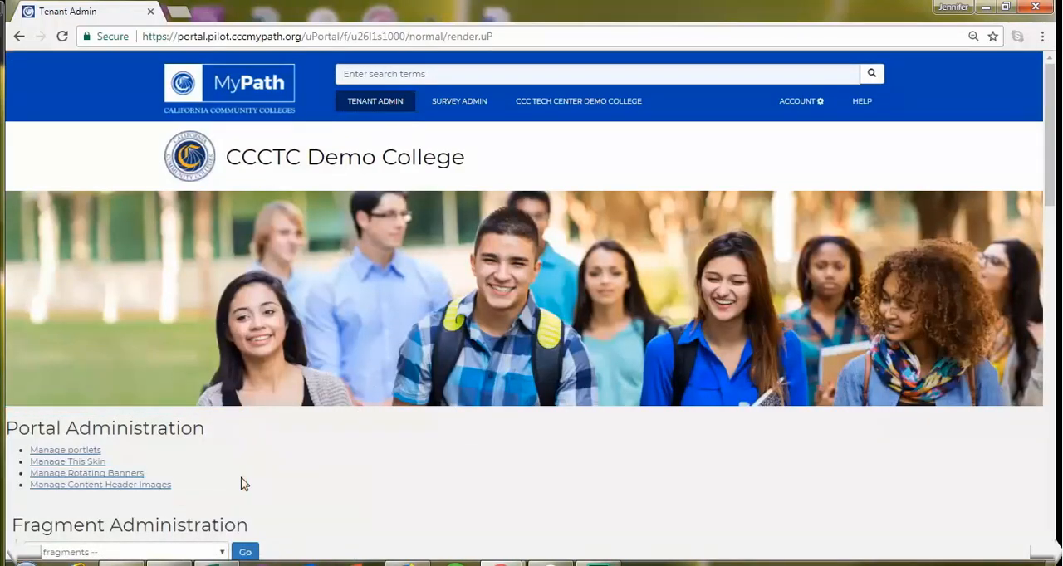
pyautogui.click(64, 463)
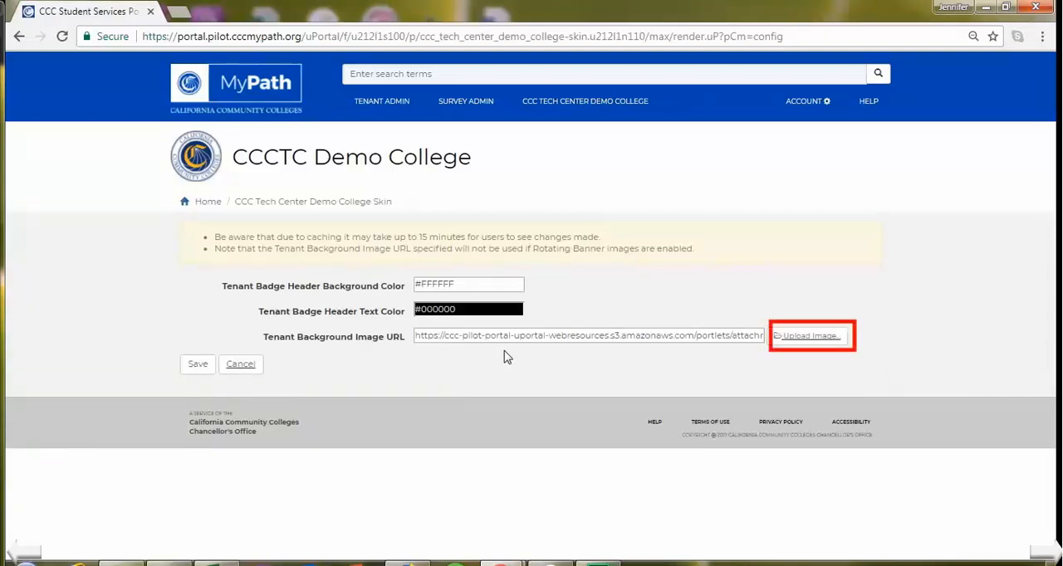
pyautogui.click(809, 343)
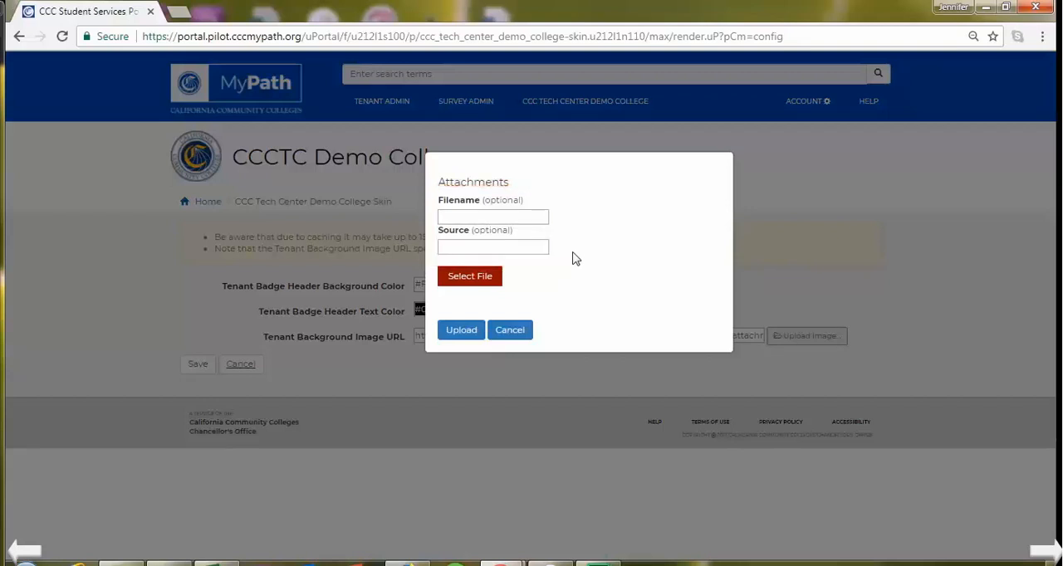
pyautogui.click(467, 281)
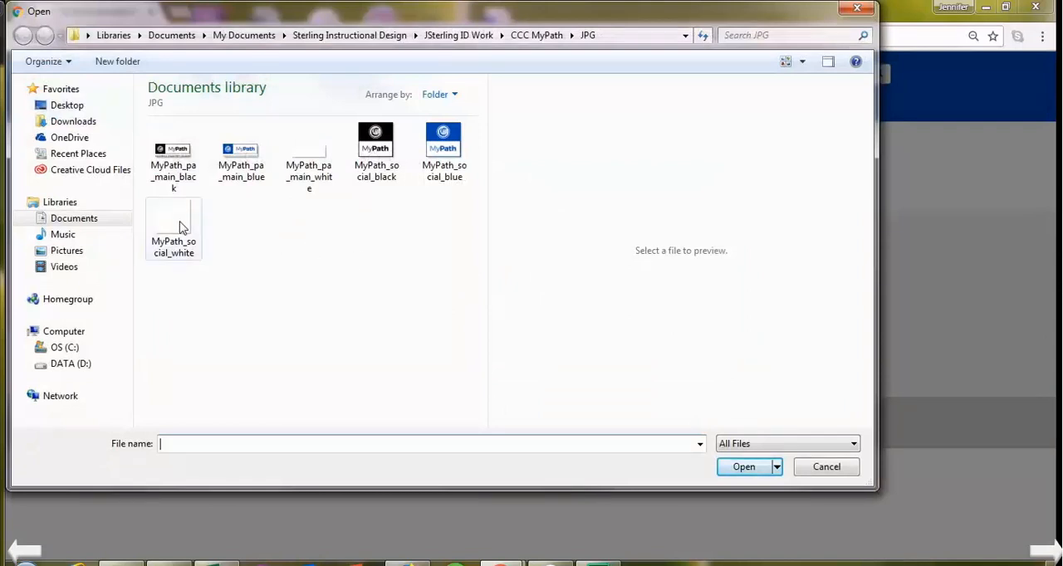
pyautogui.click(70, 253)
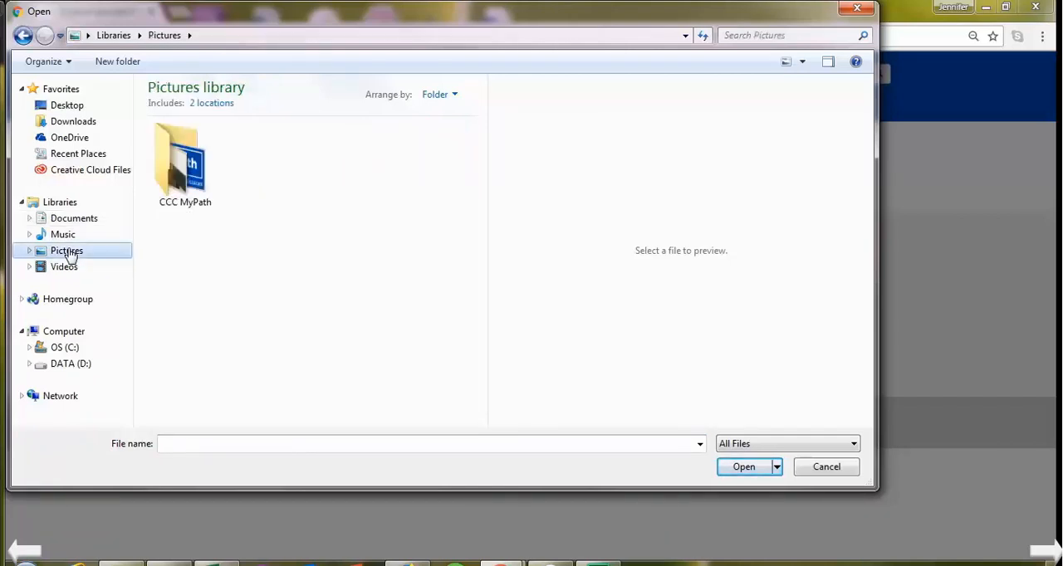
pyautogui.doubleClick(182, 192)
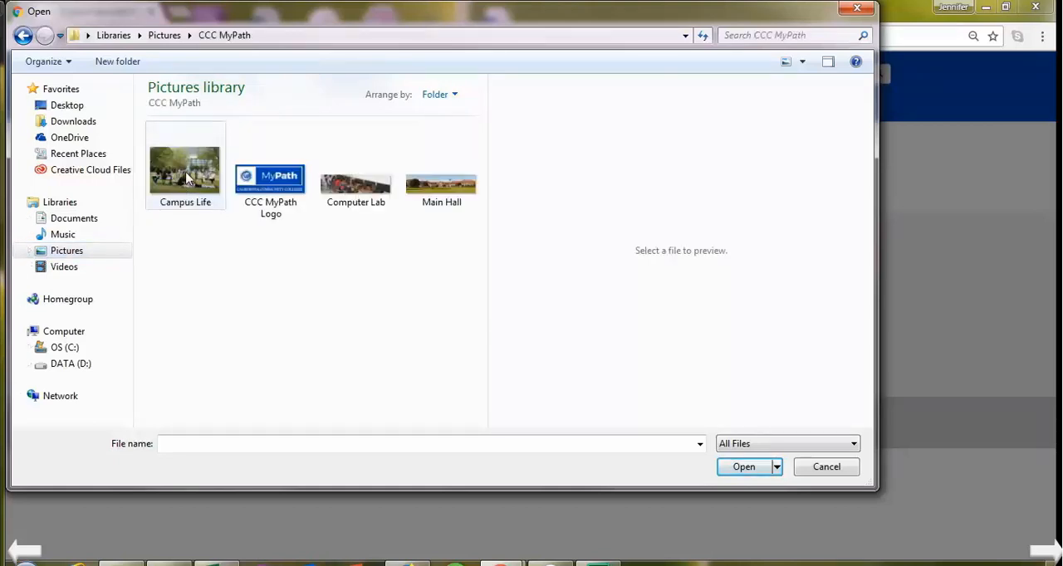
pyautogui.click(187, 178)
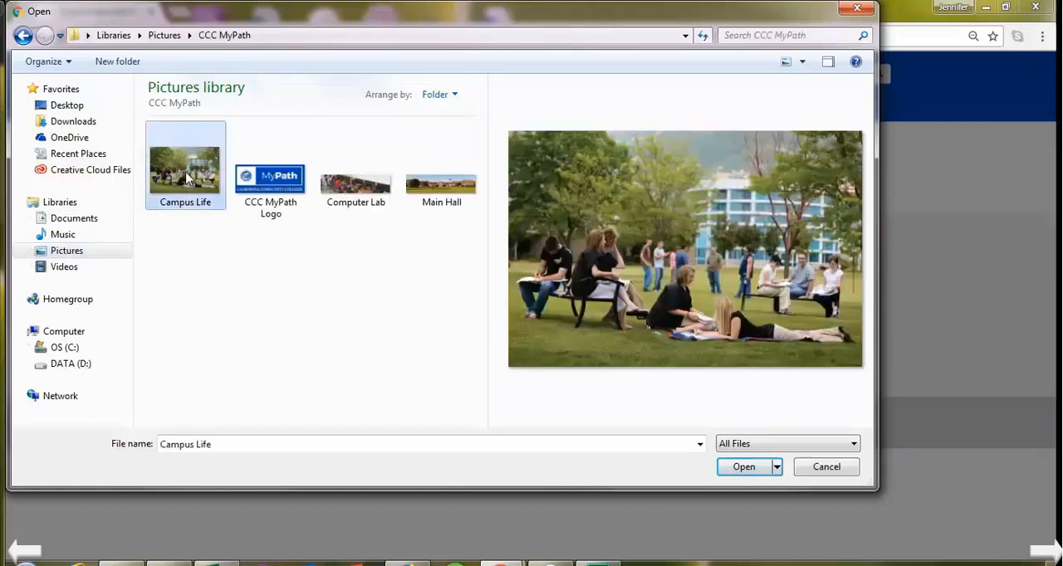
pyautogui.click(764, 471)
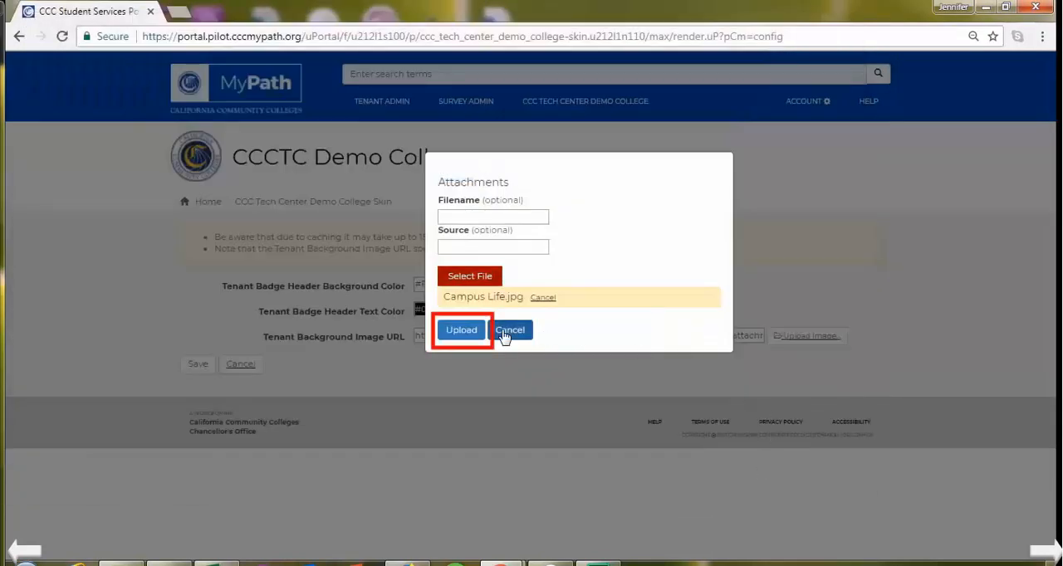
pyautogui.click(460, 331)
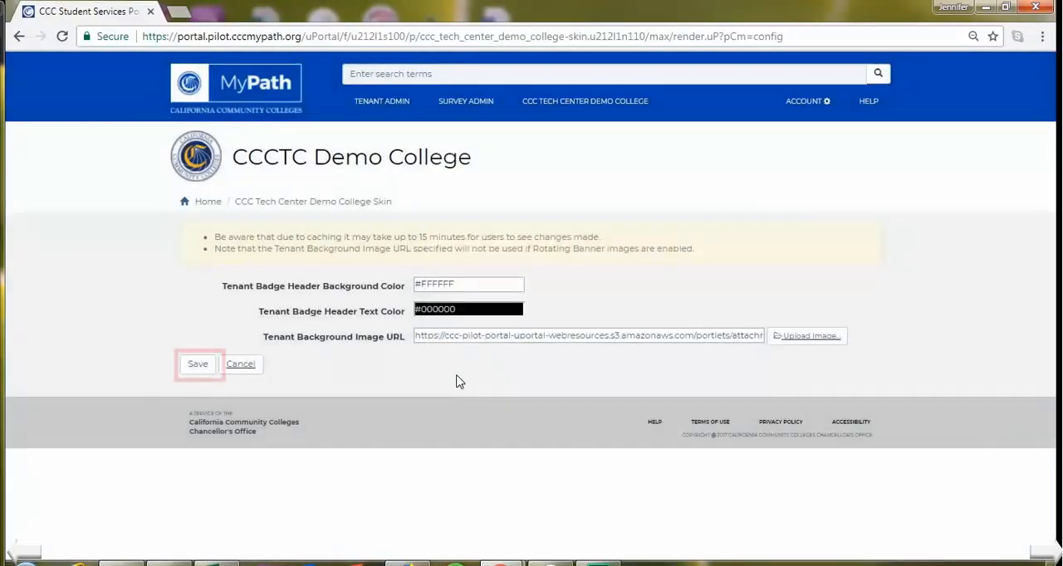
pyautogui.click(201, 368)
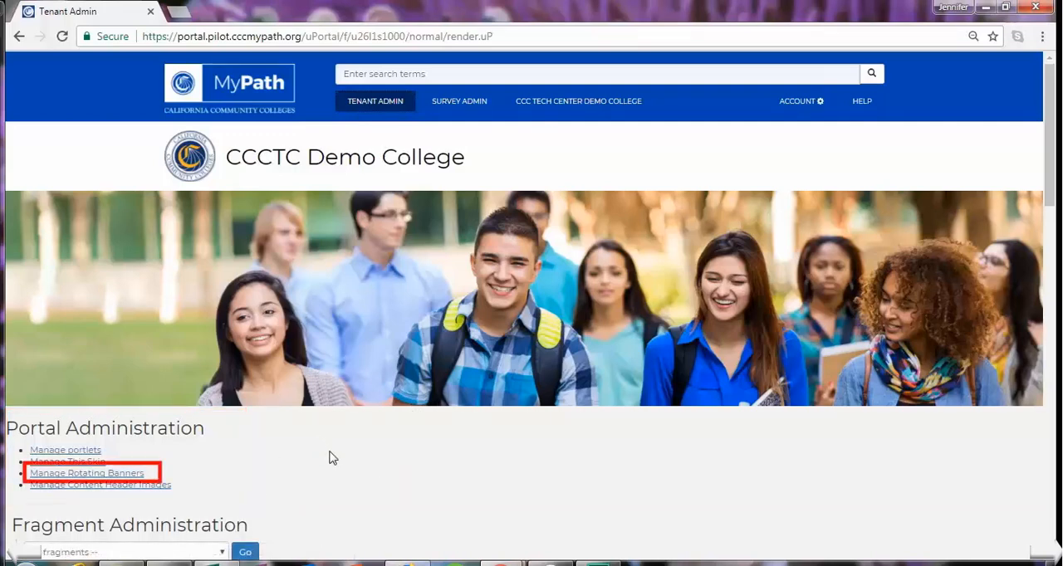
# - Add an item to the rotating banners' College Carousel, using the Main Hall image from the CCC MyPath pictures folder
pyautogui.click(116, 479)
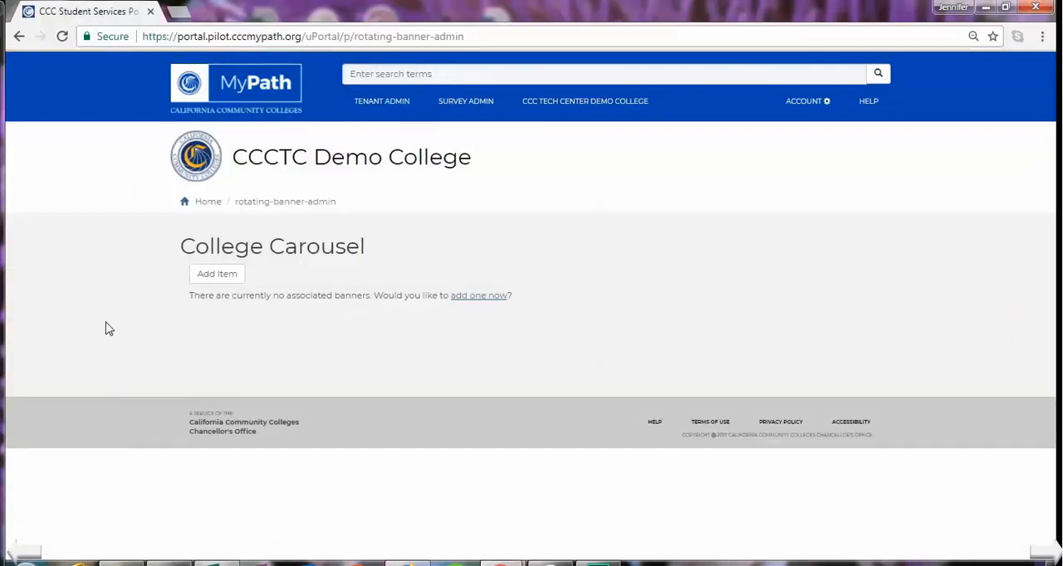
pyautogui.click(216, 275)
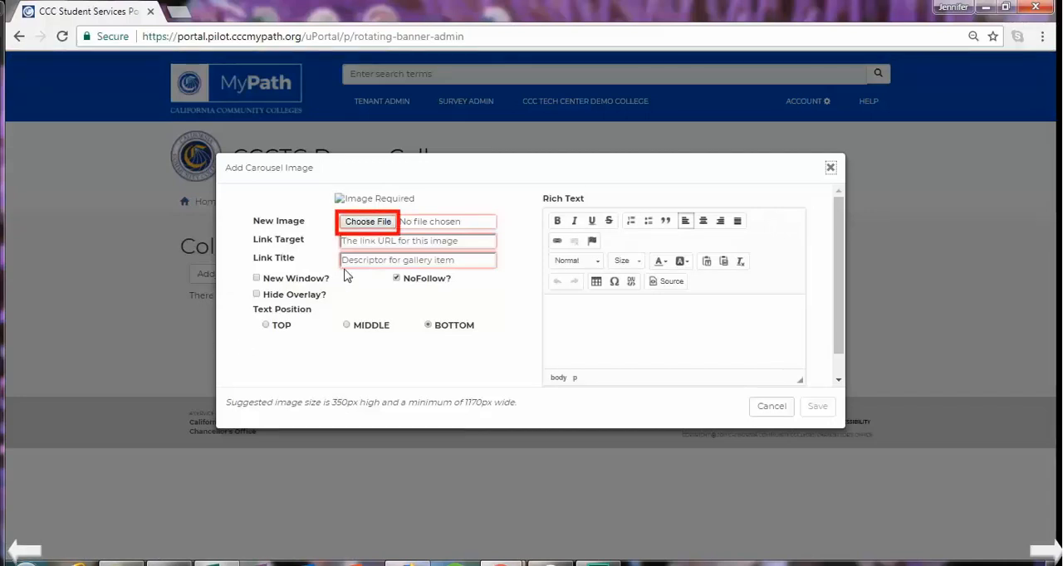
pyautogui.click(360, 226)
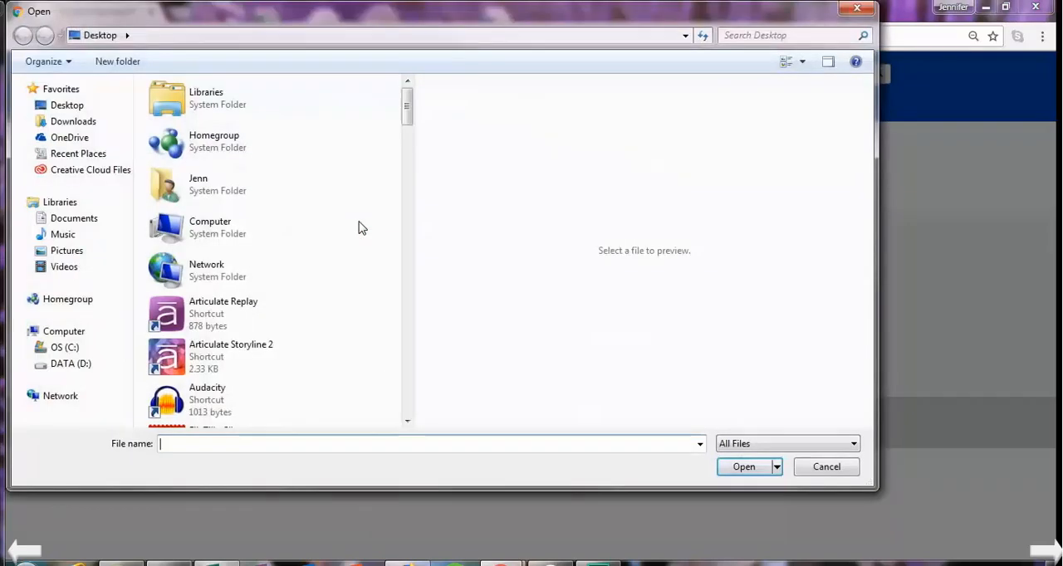
pyautogui.click(75, 256)
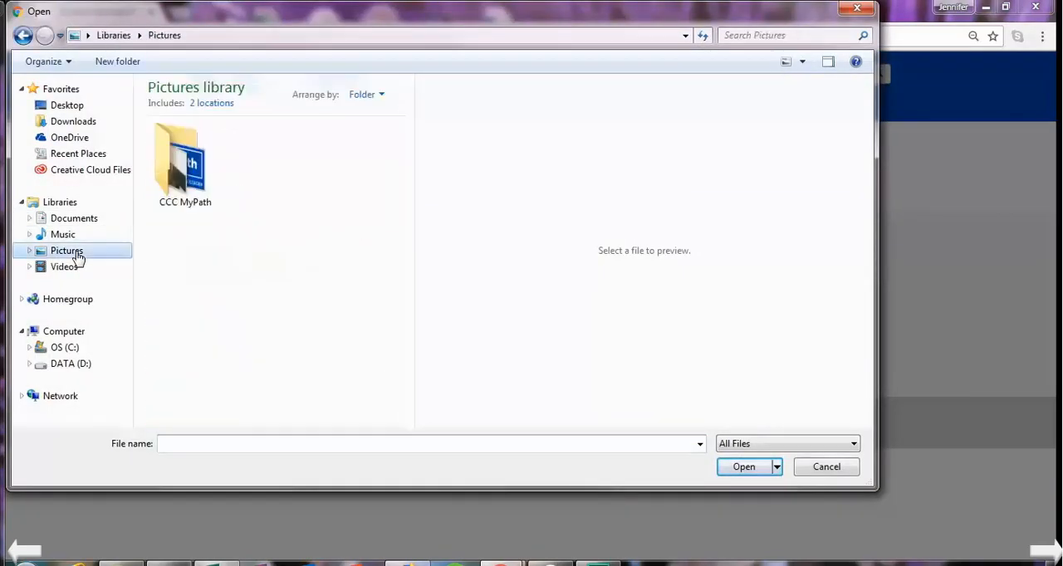
pyautogui.doubleClick(184, 188)
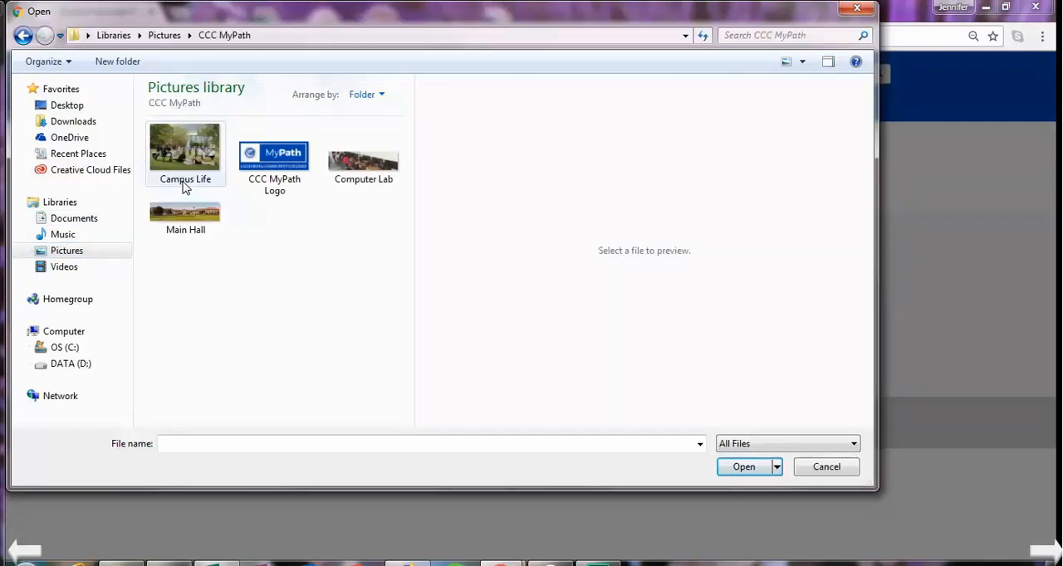
pyautogui.click(188, 230)
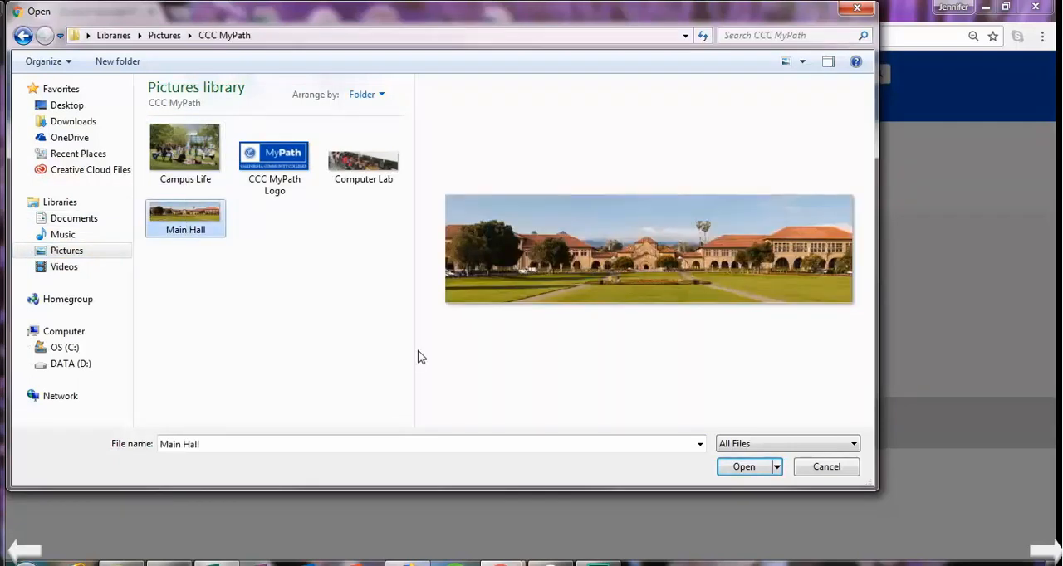
pyautogui.click(746, 469)
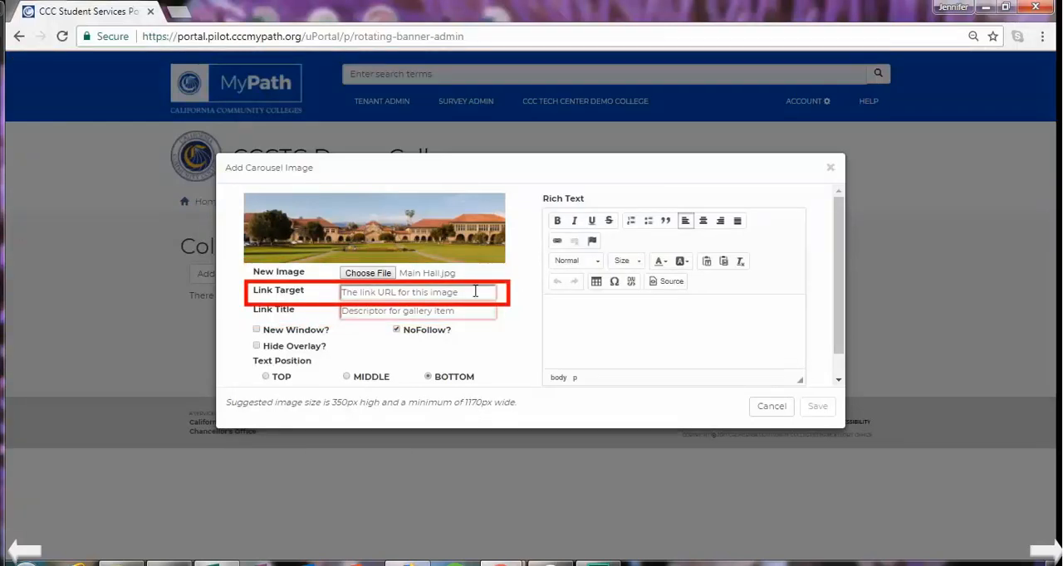
pyautogui.click(348, 293)
pyautogui.write('http://www.cccmypath.org')
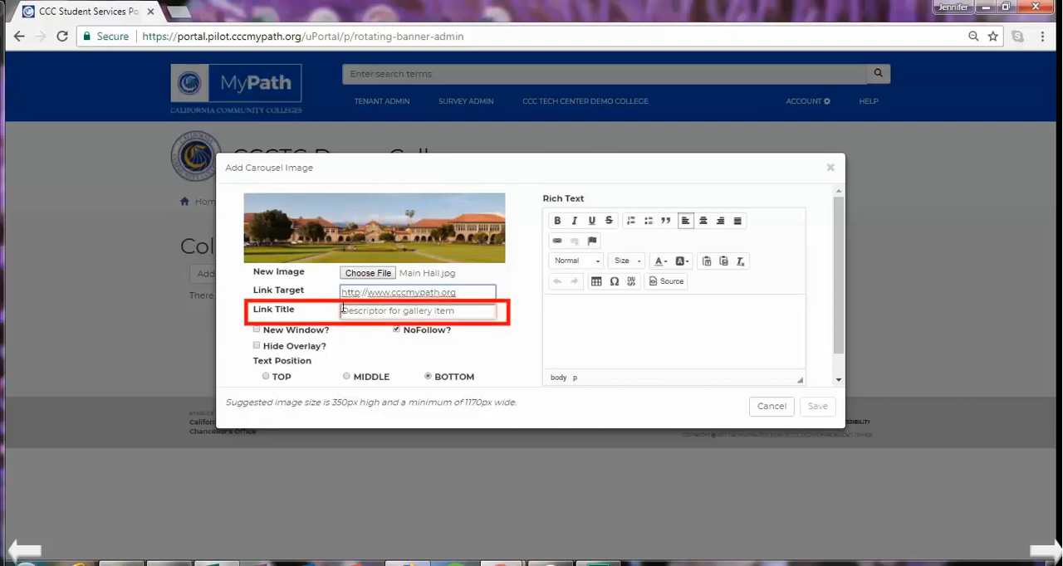
pyautogui.click(345, 310)
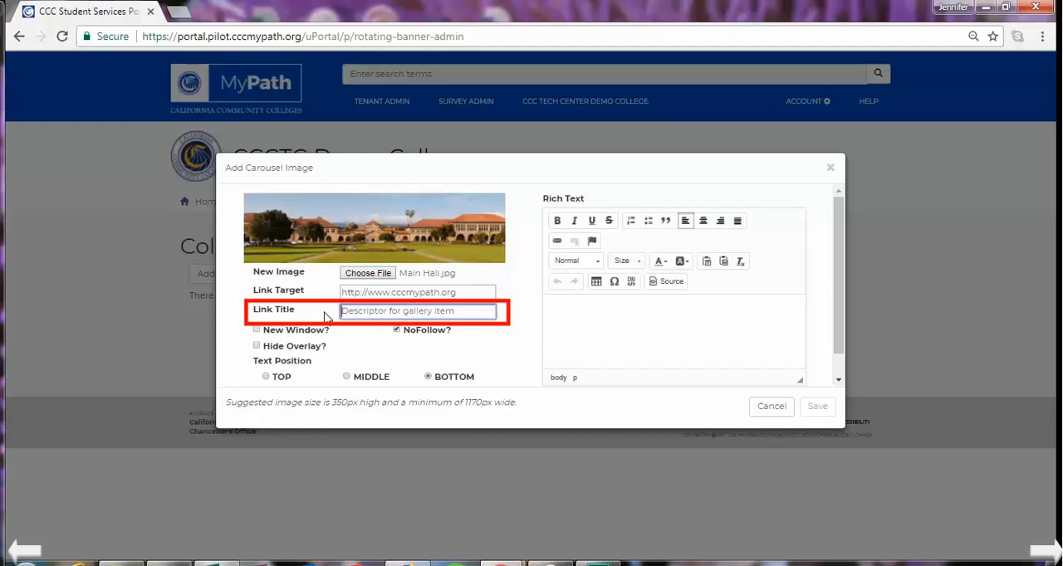
pyautogui.write('M')
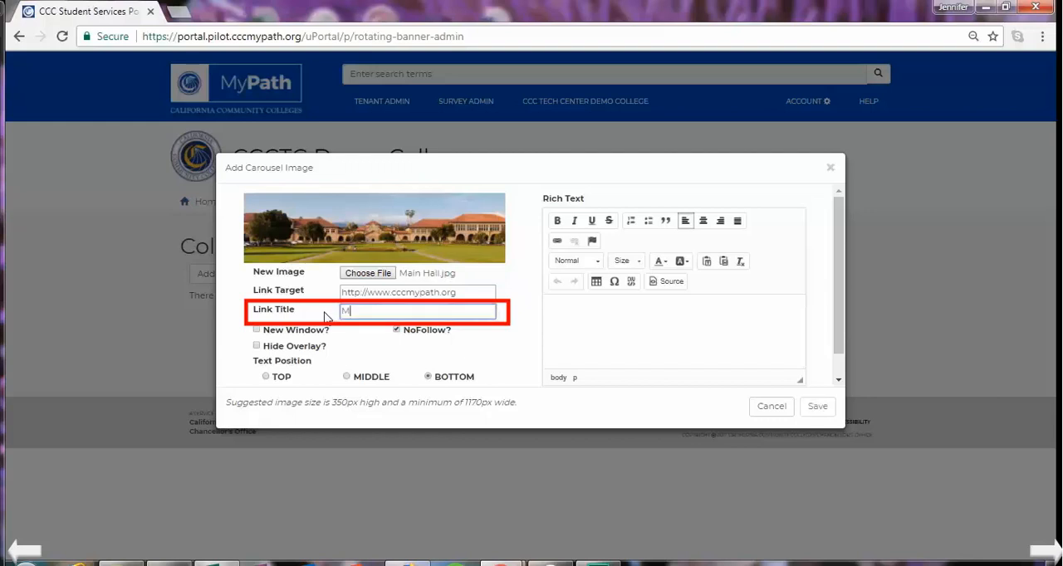
pyautogui.write('ain Hall')
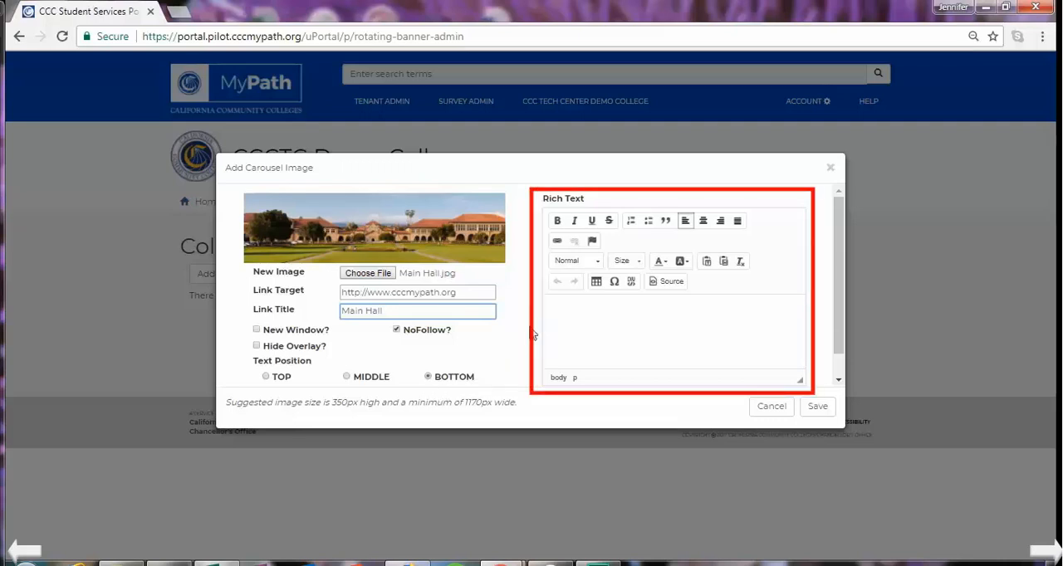
# - Enter "Main Hall" as the carousel image's rich text and save the item
pyautogui.click(555, 306)
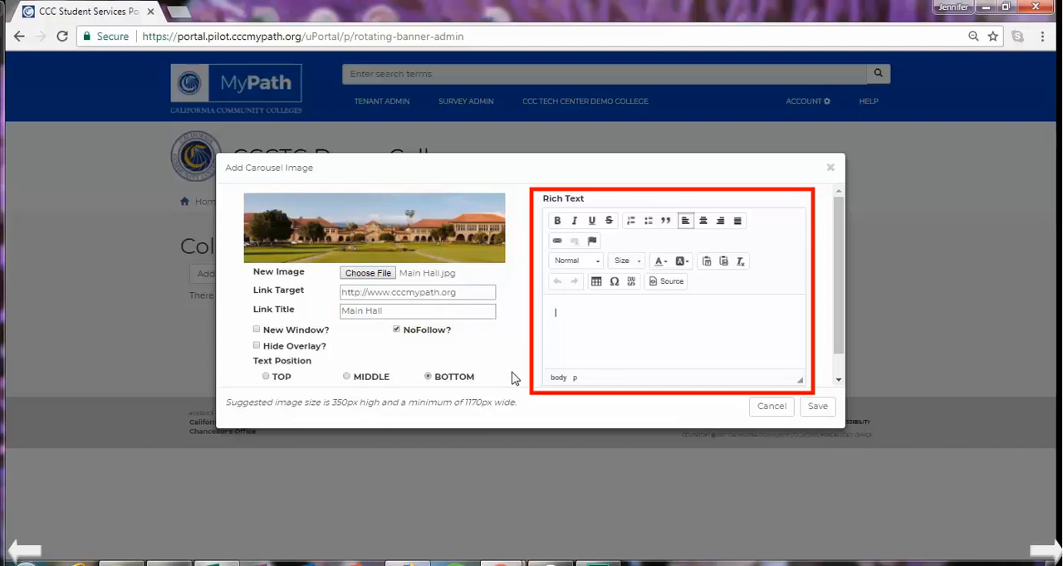
pyautogui.write('Main Hall')
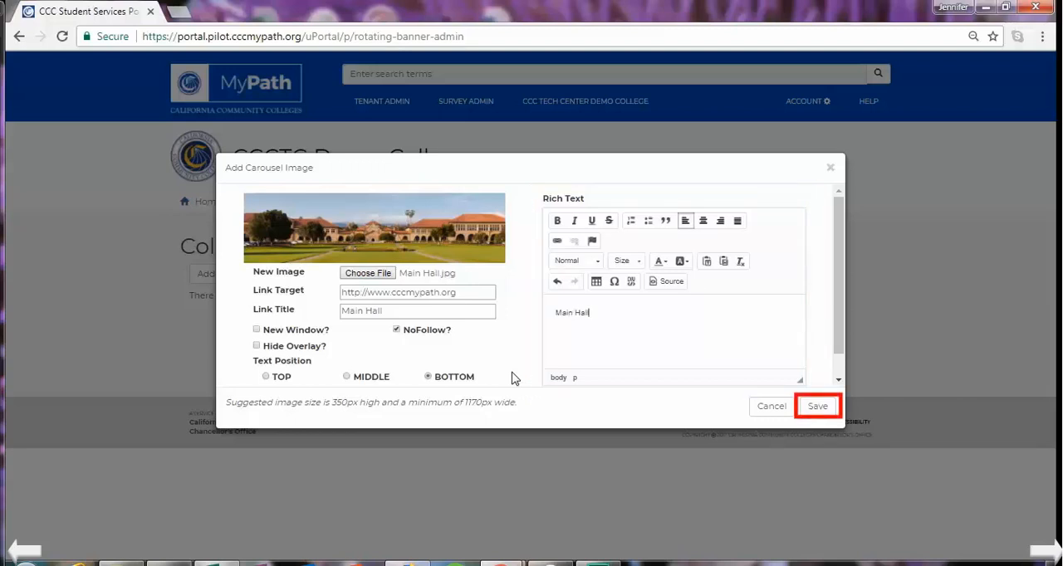
pyautogui.click(812, 410)
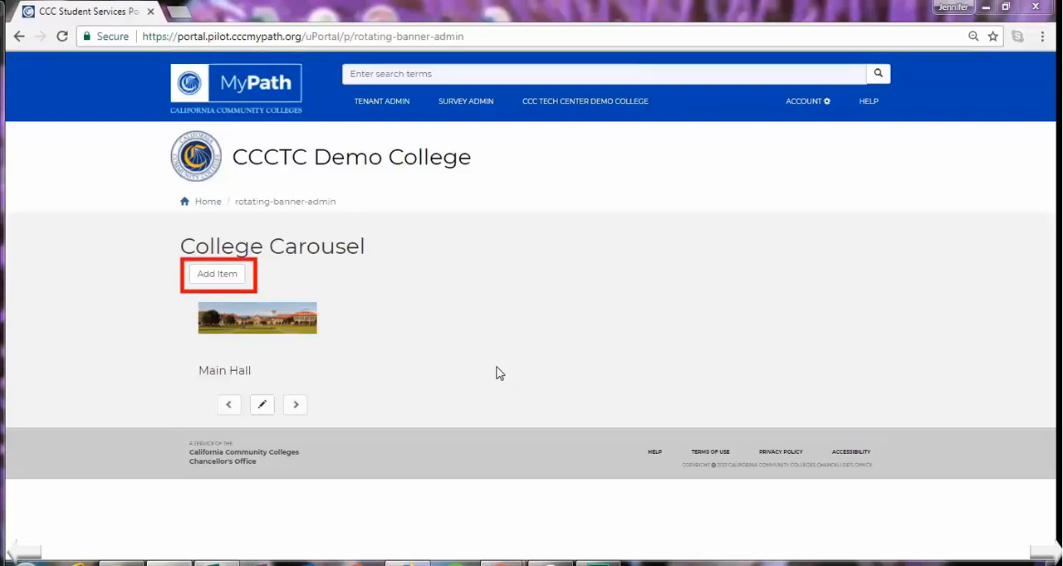
# - Add a second item to the College Carousel, using the Computer Lab image from the CCC MyPath pictures folder
pyautogui.click(222, 275)
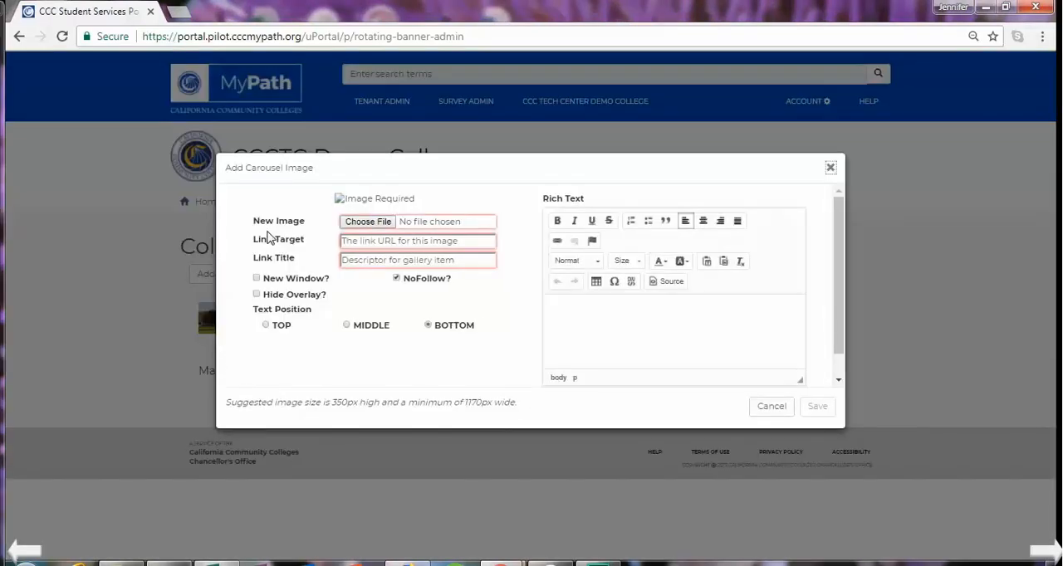
pyautogui.click(369, 223)
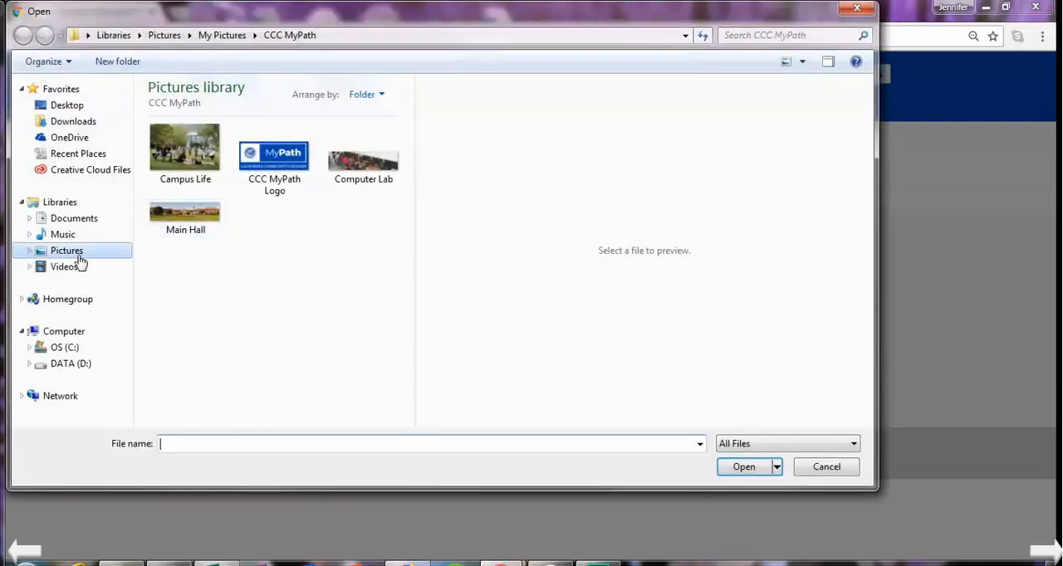
pyautogui.click(75, 253)
pyautogui.doubleClick(176, 186)
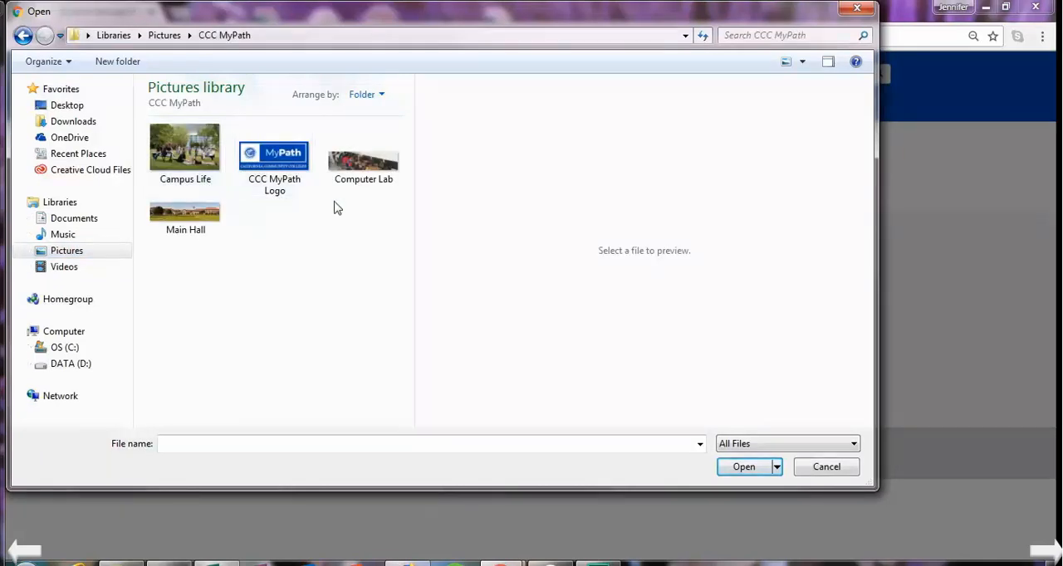
pyautogui.click(370, 172)
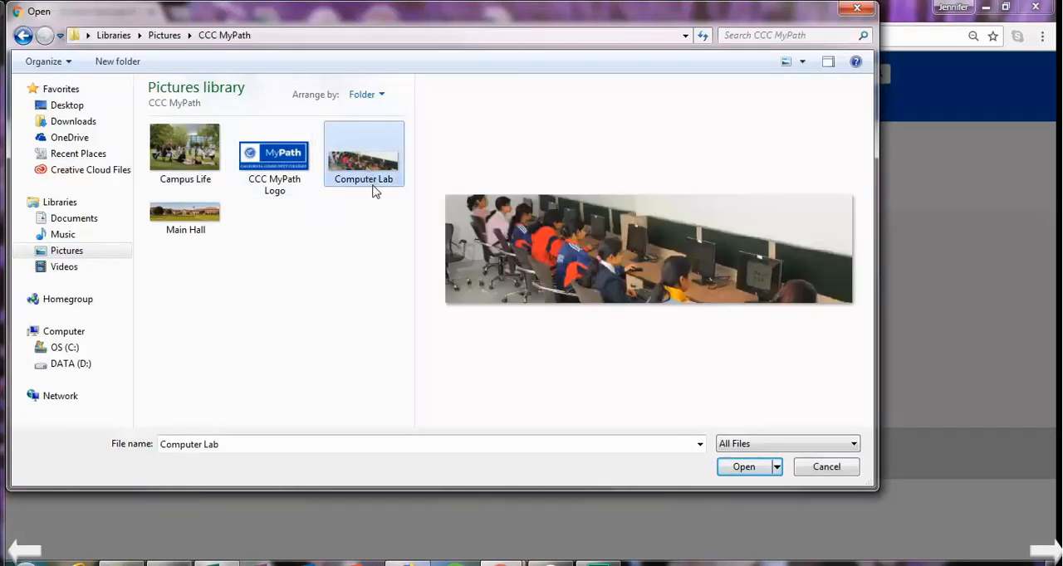
pyautogui.click(744, 467)
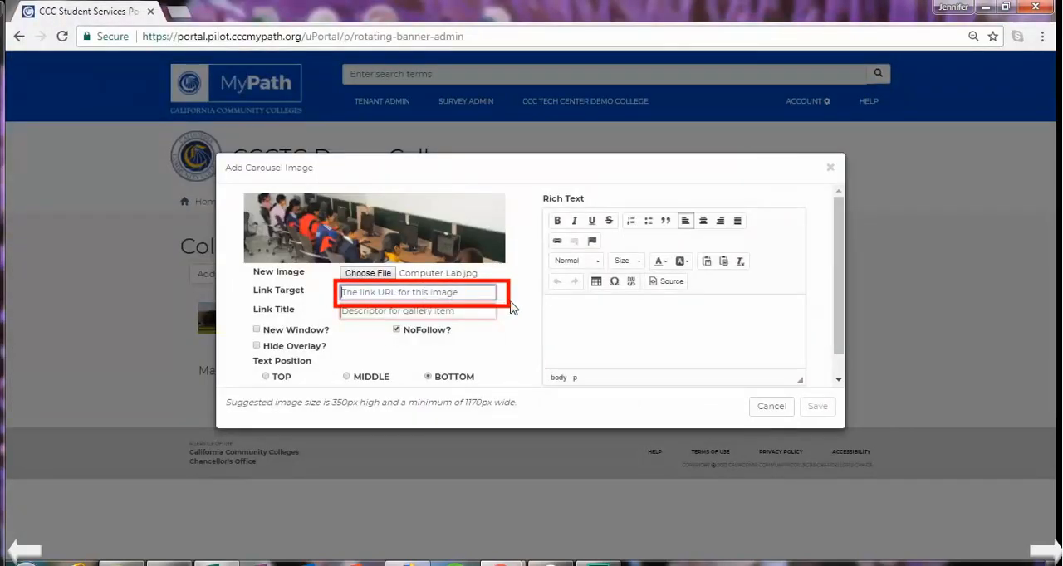
pyautogui.write('http://www.cccmypath.org')
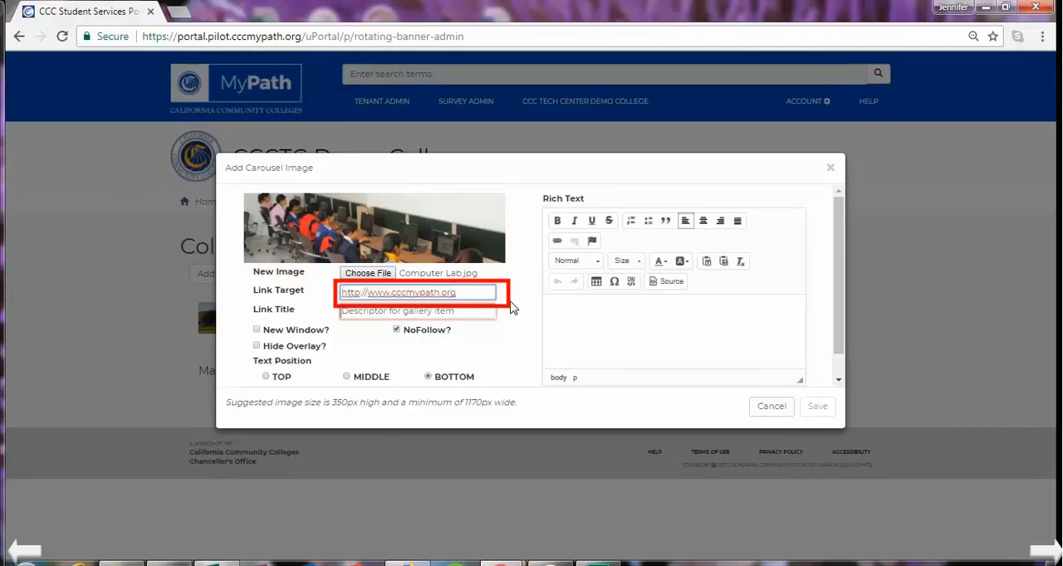
pyautogui.write('/computerlab')
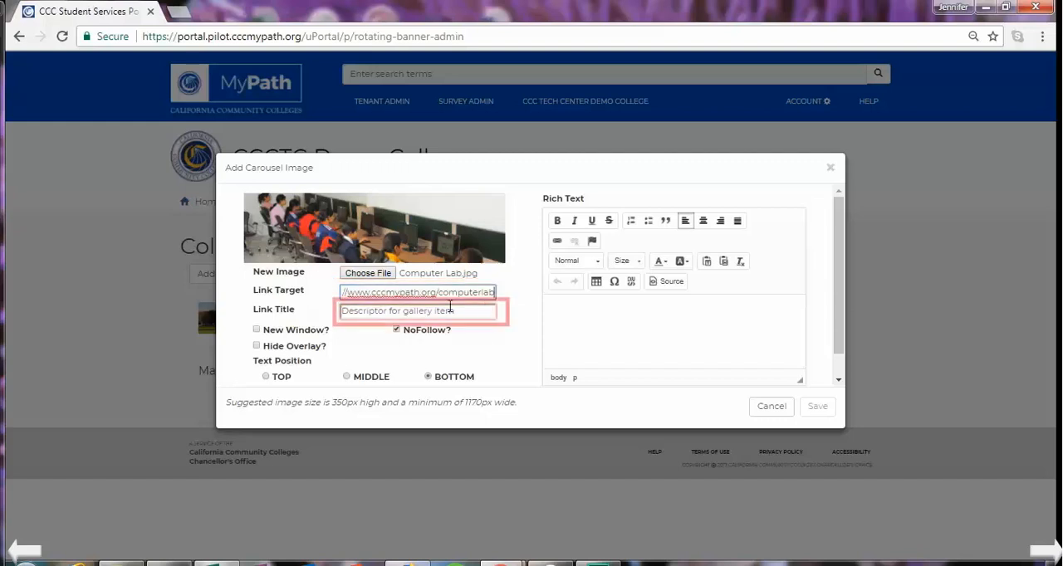
pyautogui.press('Tab')
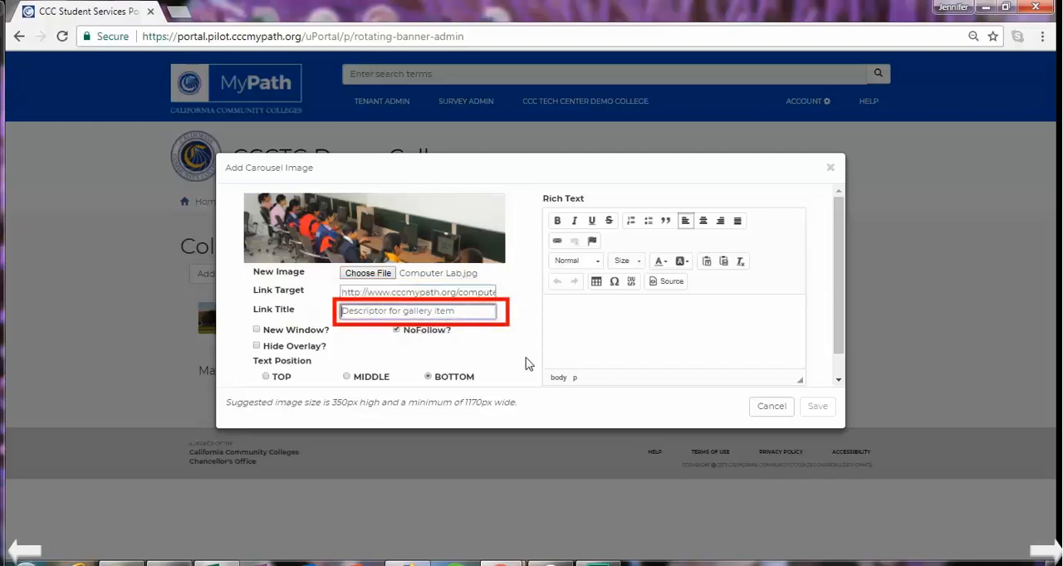
pyautogui.write('Computer Lab')
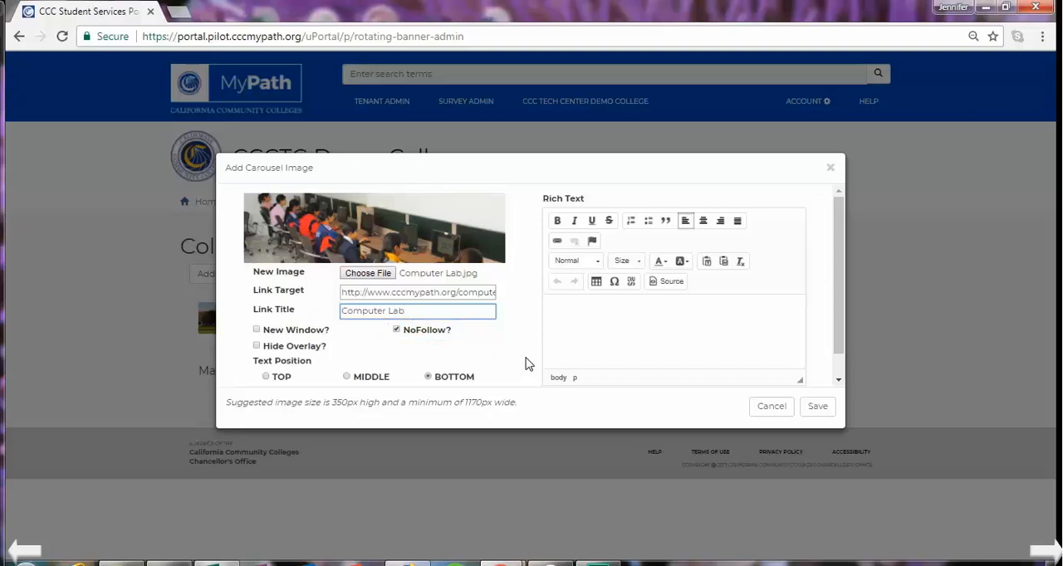
# - Enter "Computer Lab" as the new carousel image's rich text and save the item
pyautogui.click(565, 318)
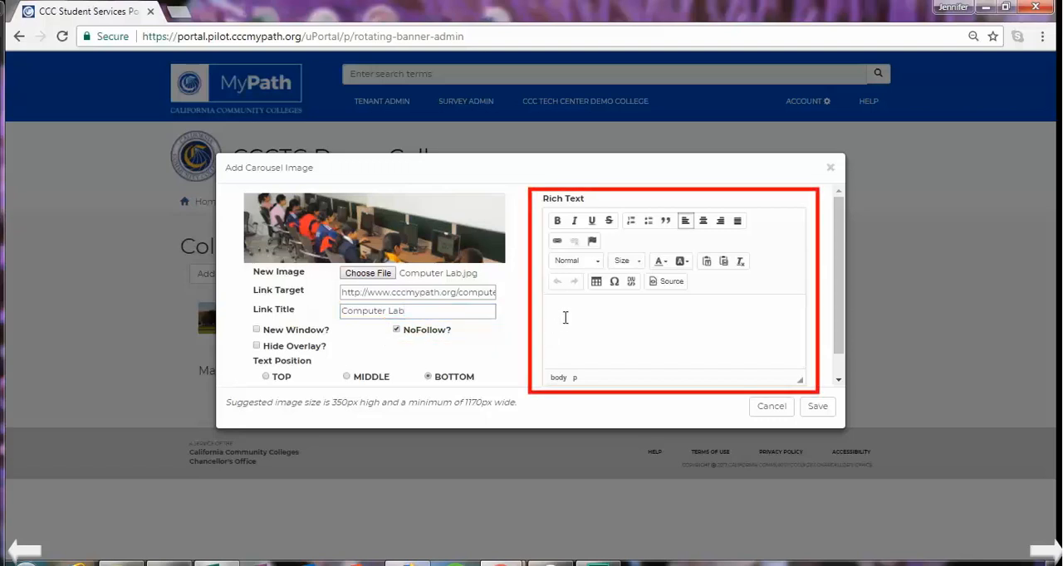
pyautogui.write('Computer Lab')
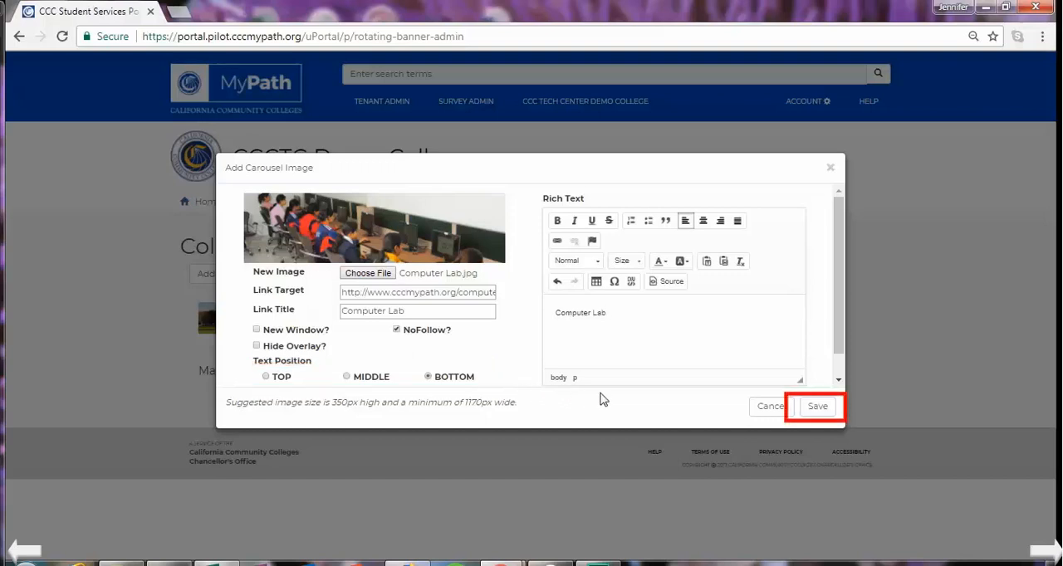
pyautogui.click(818, 409)
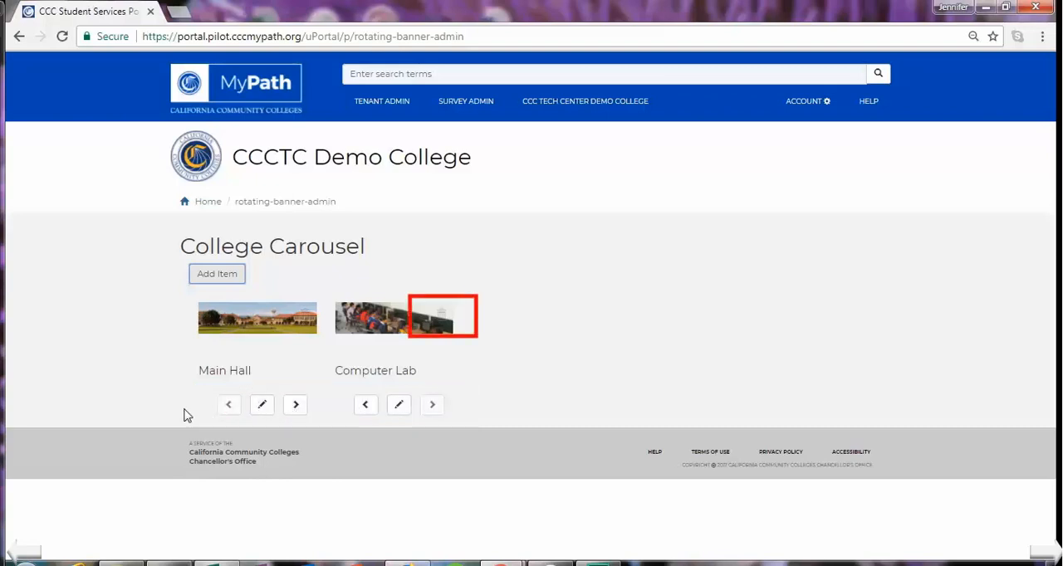
pyautogui.moveTo(363, 324)
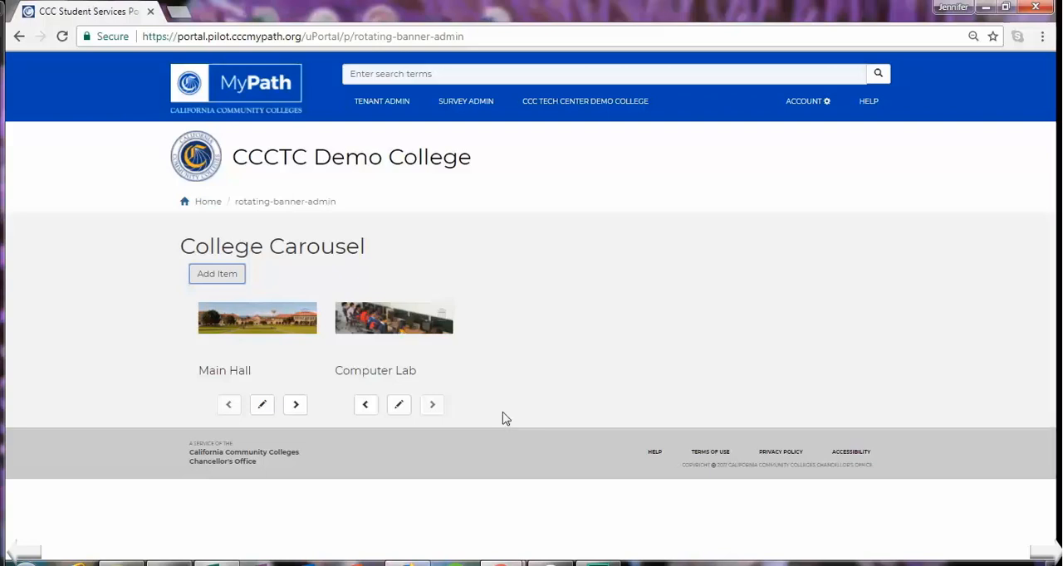
# - From the tenant's portlet management, edit the CCC Tech Center Demo College Logo portlet and proceed to its content configuration
pyautogui.hotkey('alt', 'Left')
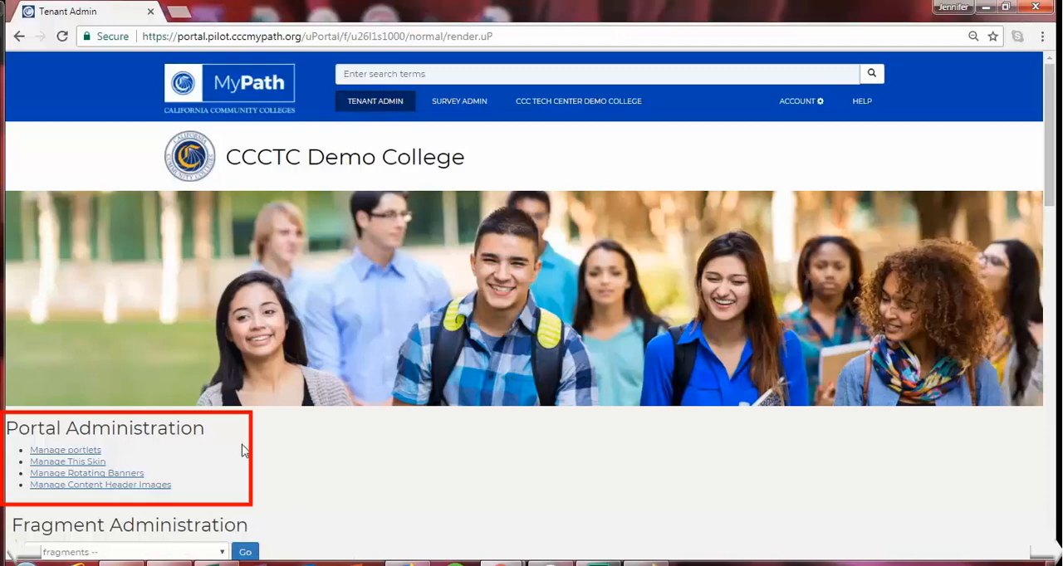
pyautogui.click(65, 453)
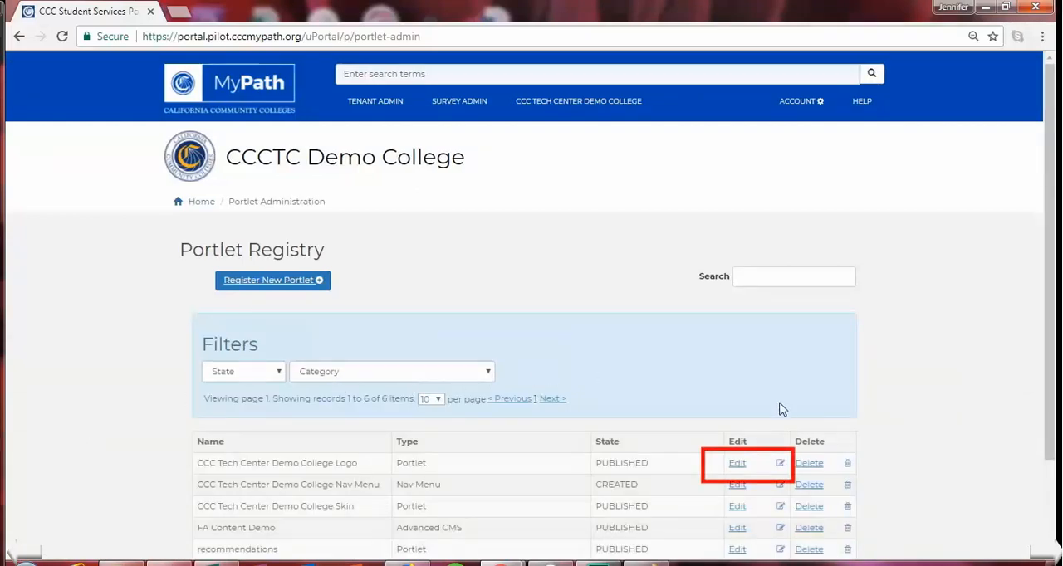
pyautogui.click(736, 469)
pyautogui.scroll(-1, 812, 421)
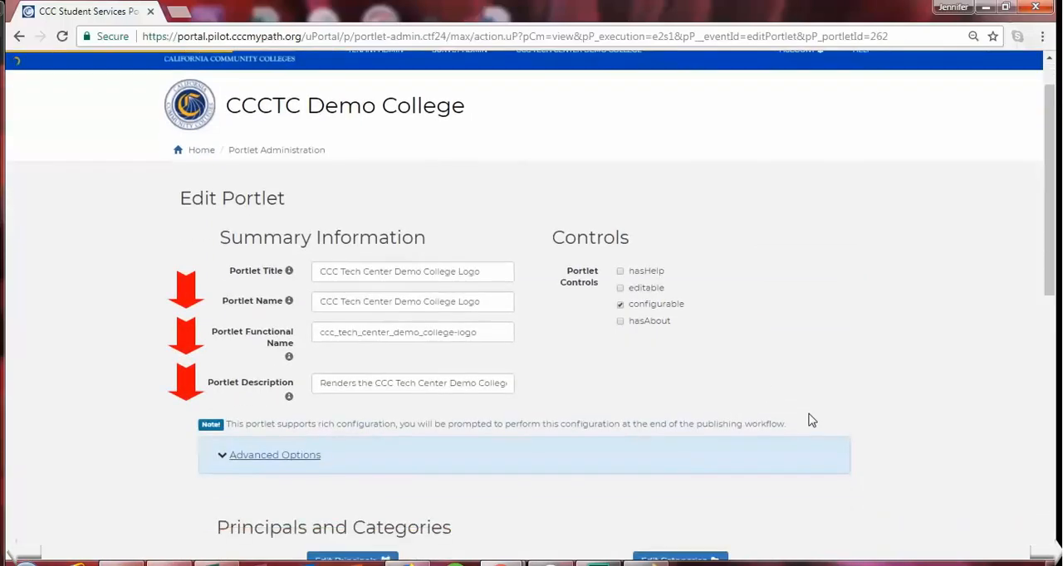
pyautogui.scroll(-10, 811, 421)
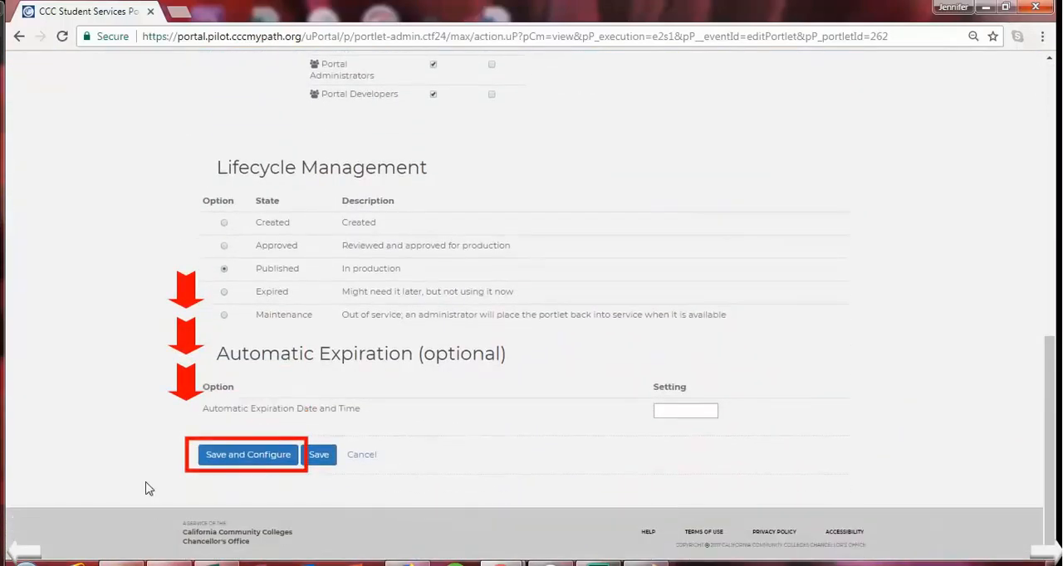
pyautogui.click(238, 464)
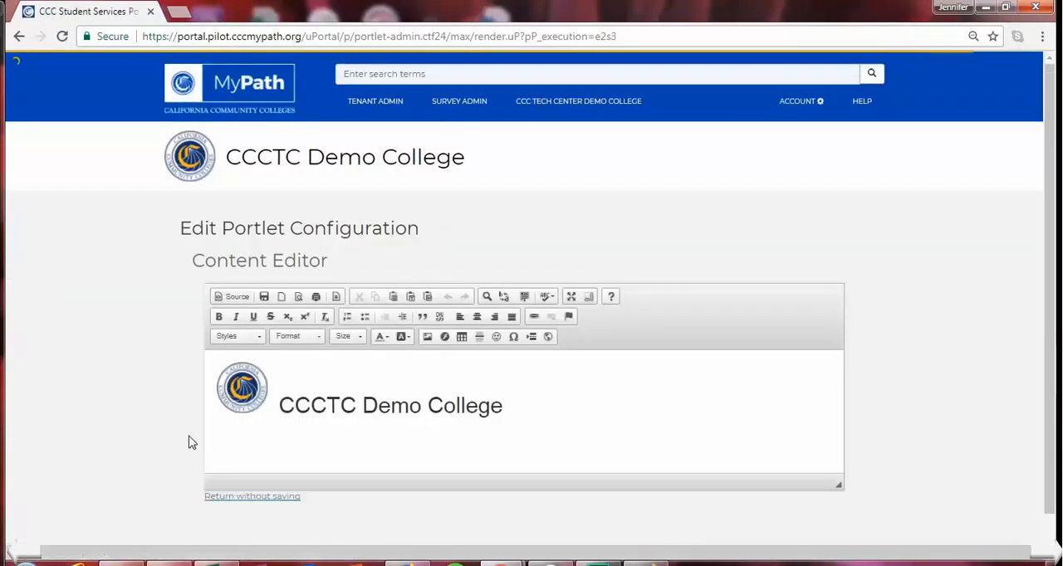
# - Delete the existing college seal image in front of the CCCTC Demo College text in the portlet content
pyautogui.click(273, 397)
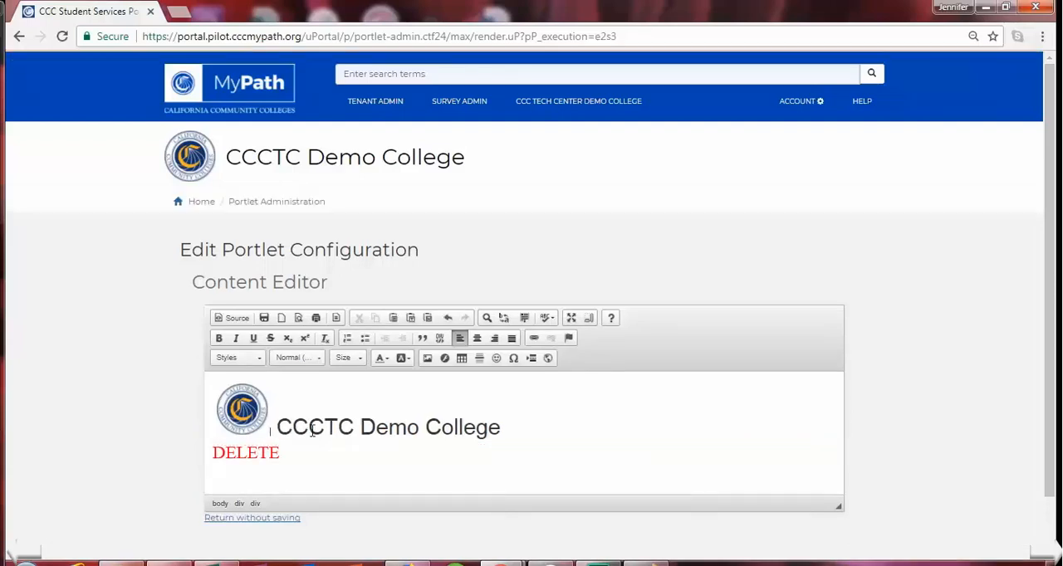
pyautogui.press('BackSpace')
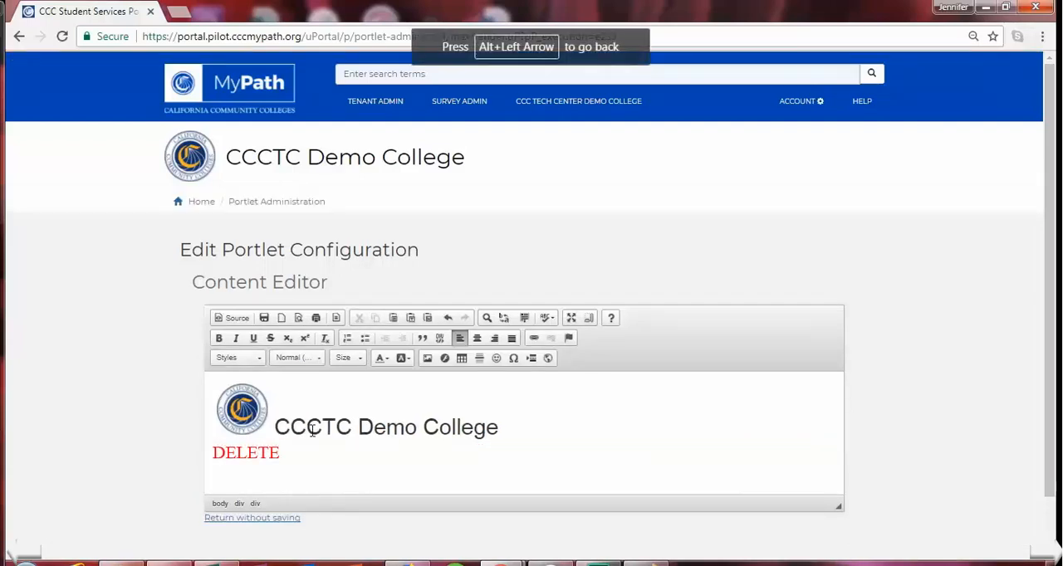
pyautogui.click(265, 427)
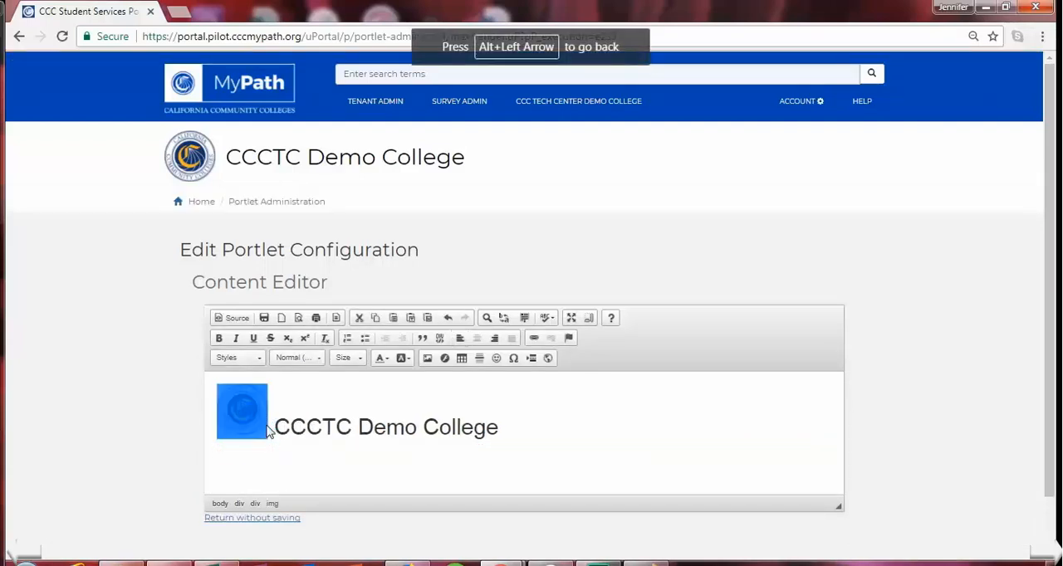
pyautogui.press('BackSpace')
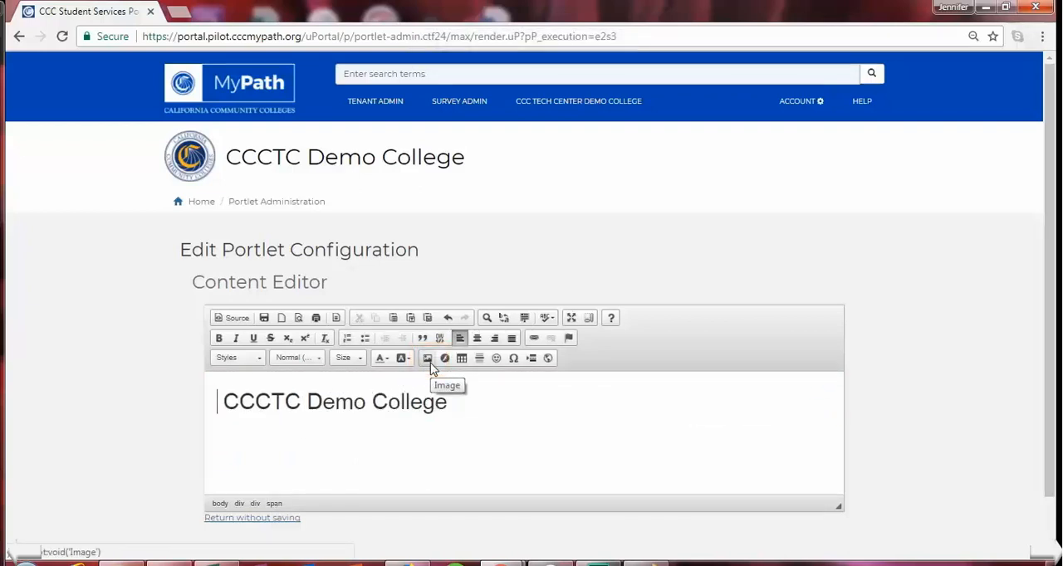
# - Upload CCC MyPath Logo from the CCC MyPath pictures folder to the server and insert it before the college name
pyautogui.click(429, 362)
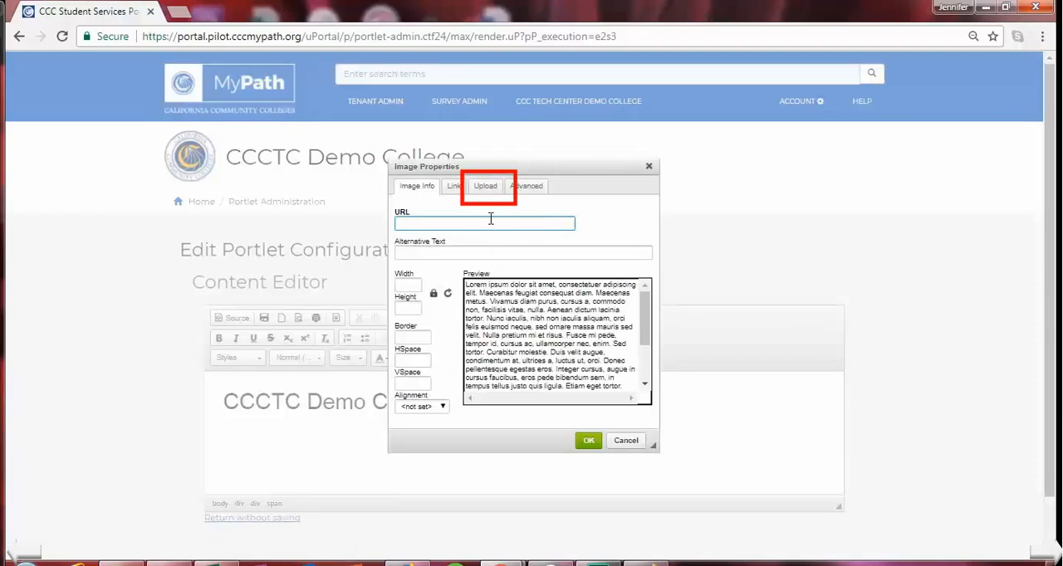
pyautogui.click(500, 193)
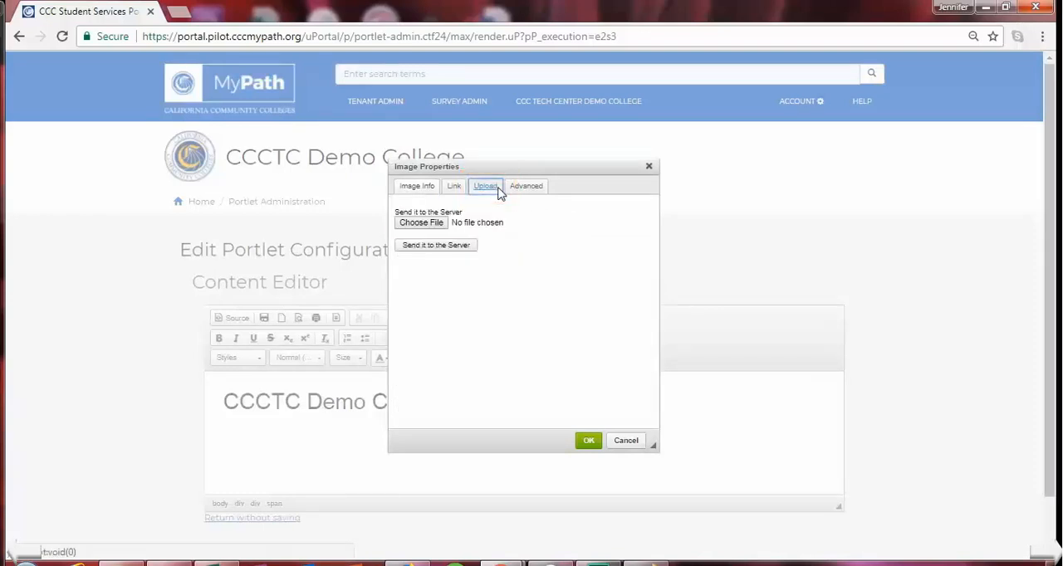
pyautogui.click(424, 223)
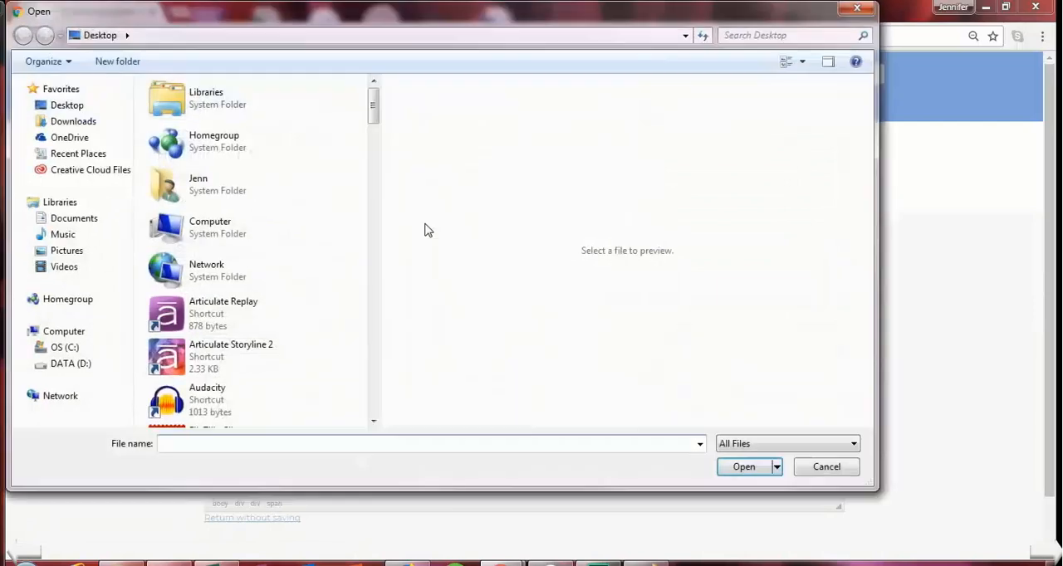
pyautogui.click(79, 259)
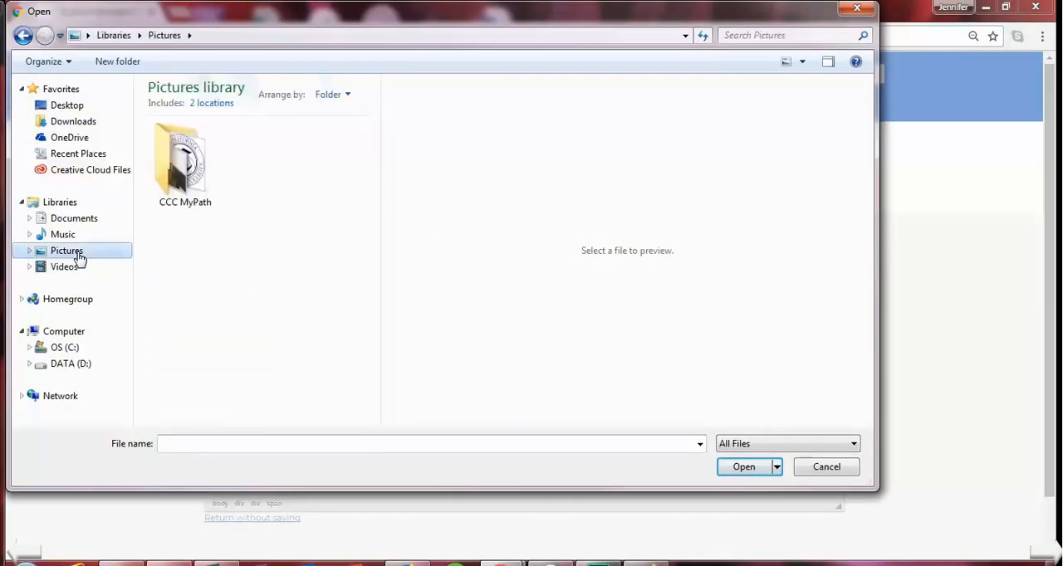
pyautogui.click(186, 196)
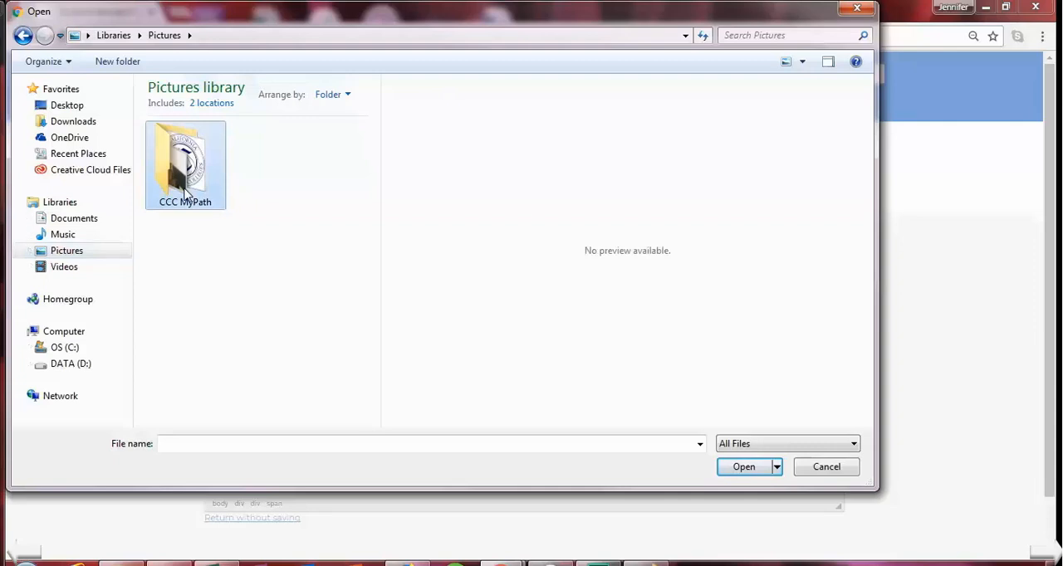
pyautogui.doubleClick(186, 196)
pyautogui.click(315, 178)
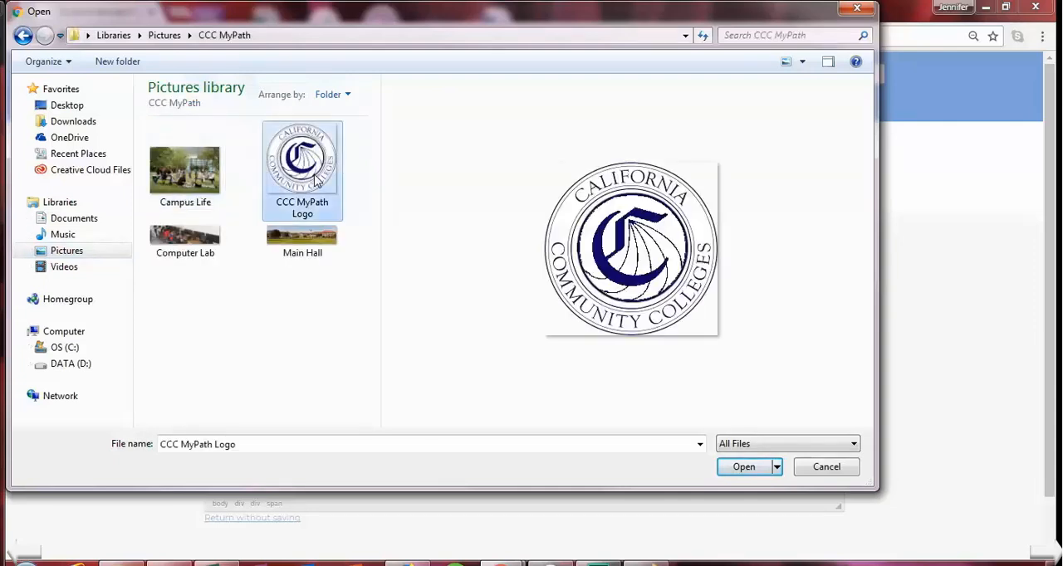
pyautogui.click(744, 467)
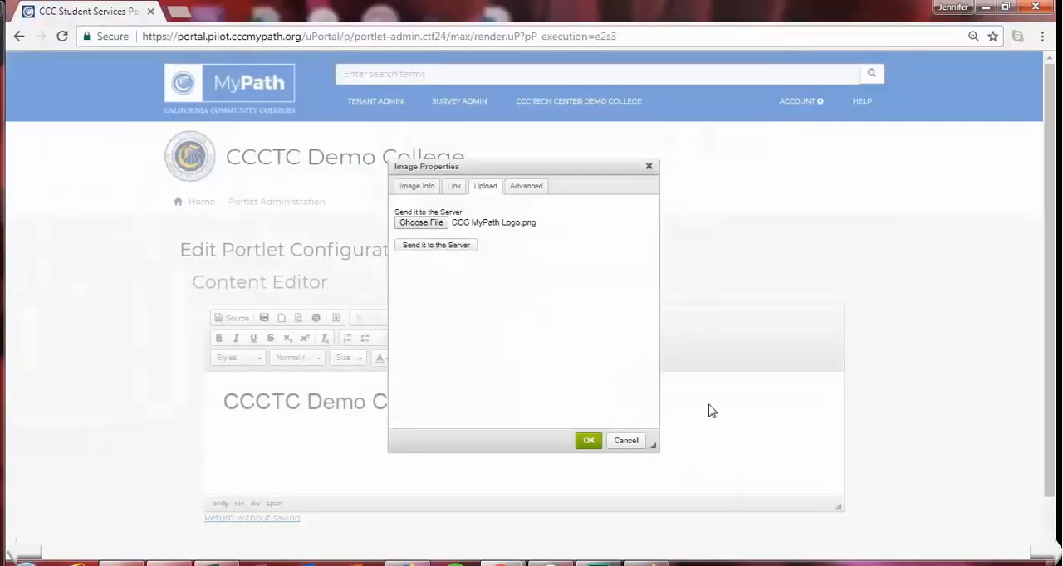
pyautogui.click(436, 246)
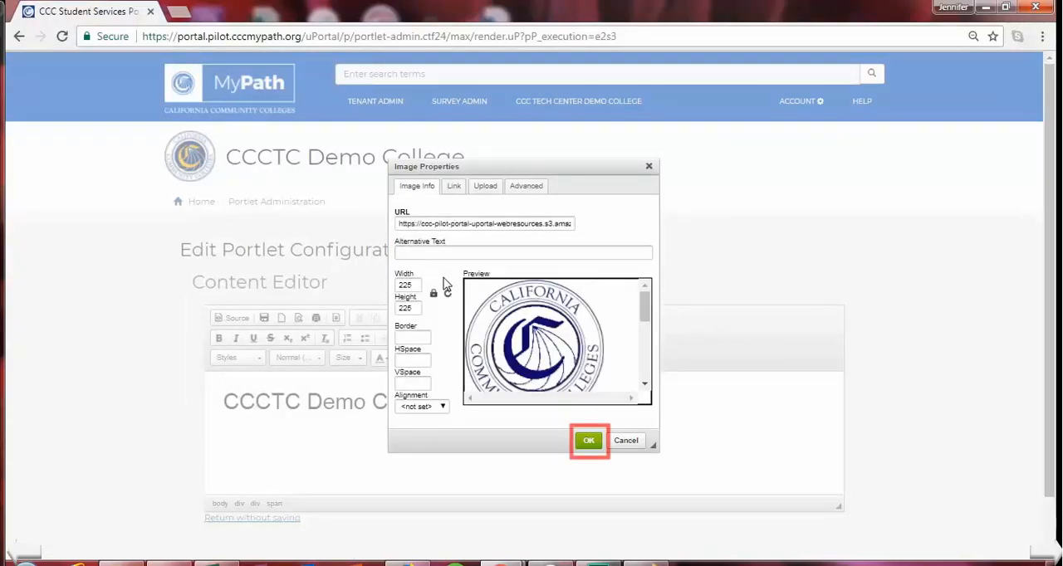
pyautogui.click(586, 442)
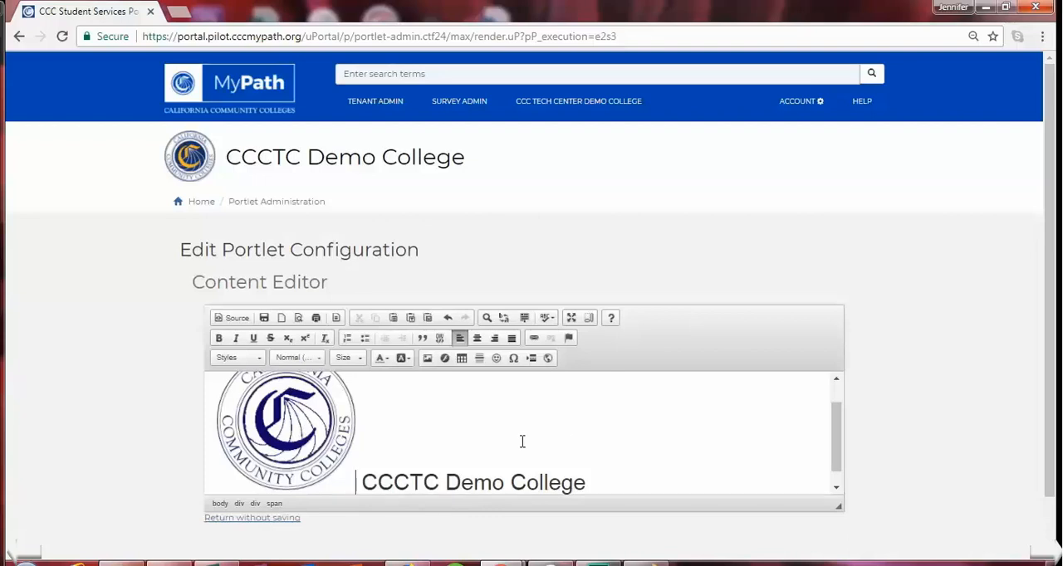
# - Change the college name text beside the logo to "CCC MyPath" and save the portlet content
pyautogui.click(323, 463)
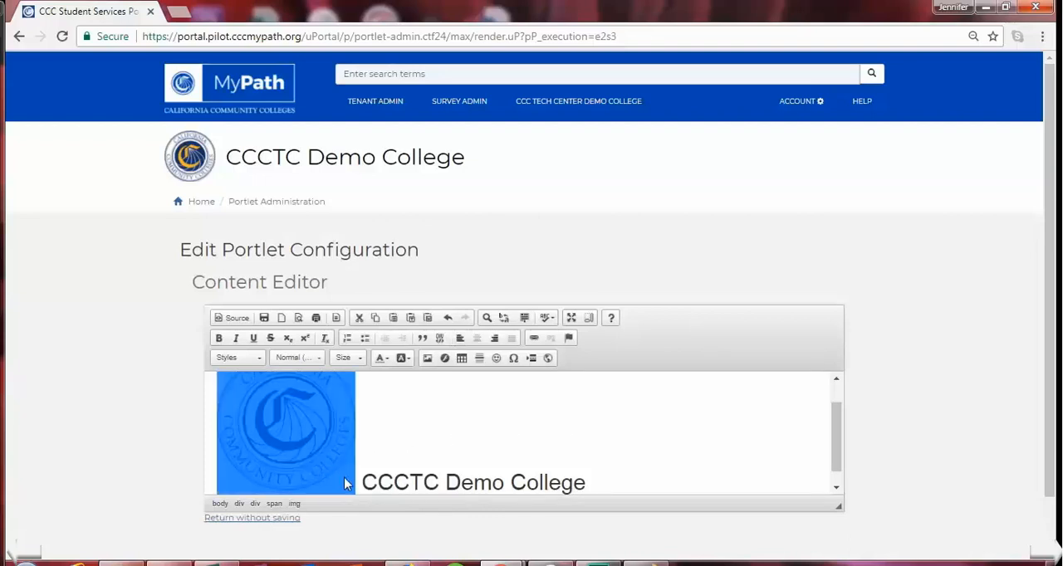
pyautogui.click(589, 482)
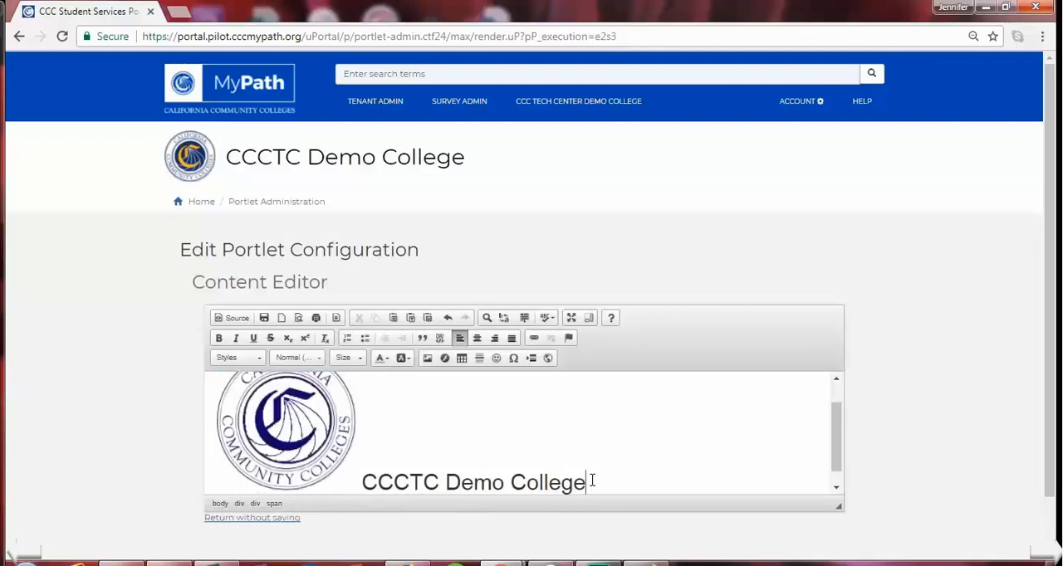
pyautogui.moveTo(592, 480); pyautogui.dragTo(418, 479)
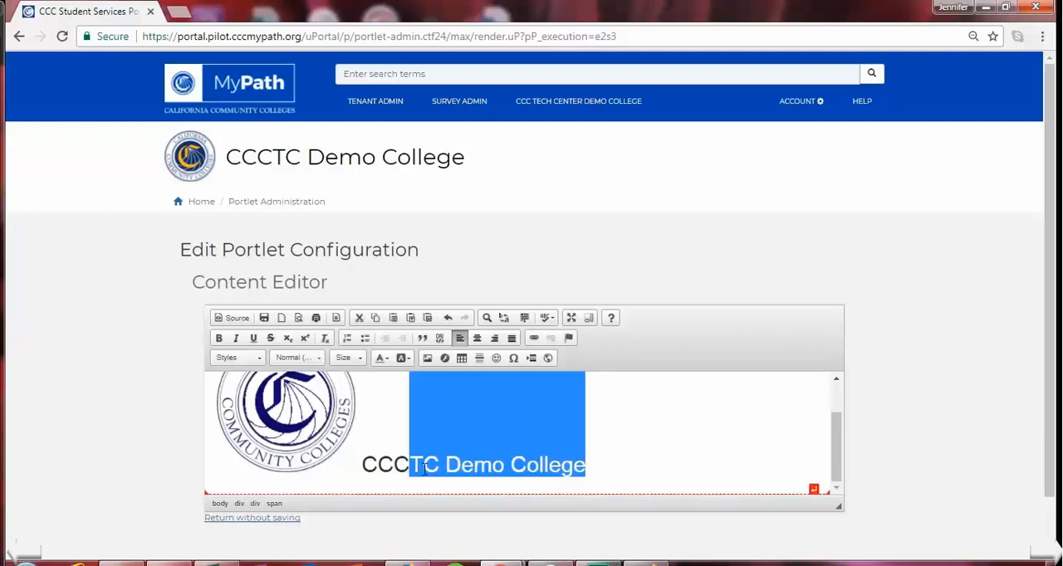
pyautogui.press('BackSpace')
pyautogui.write('MyPath')
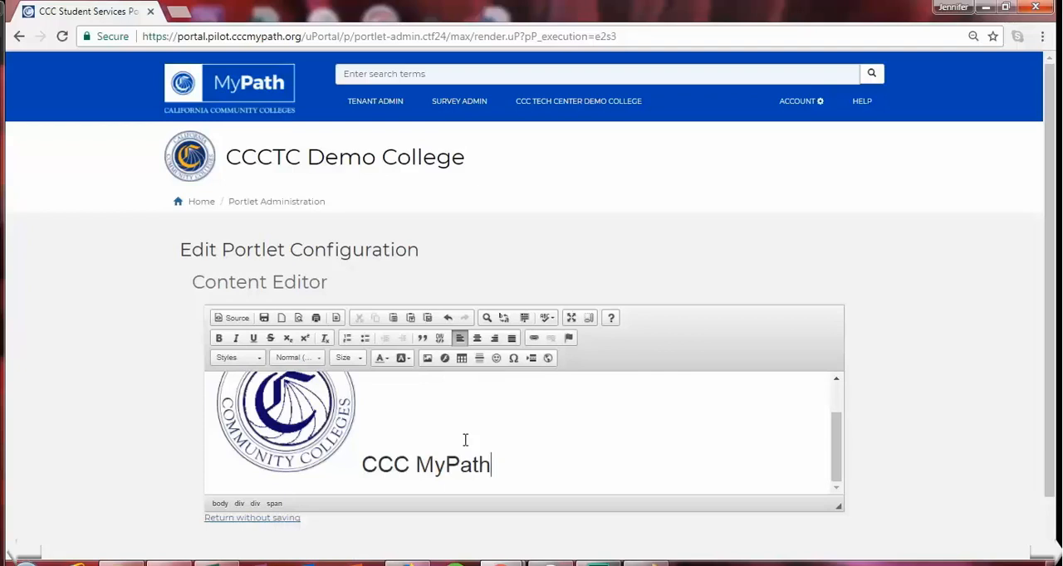
pyautogui.click(264, 320)
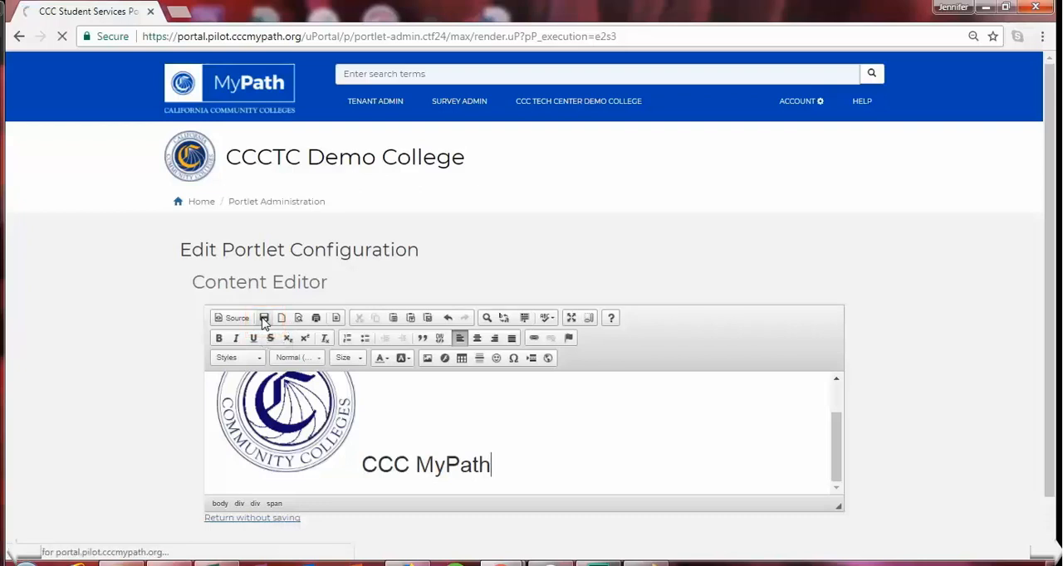